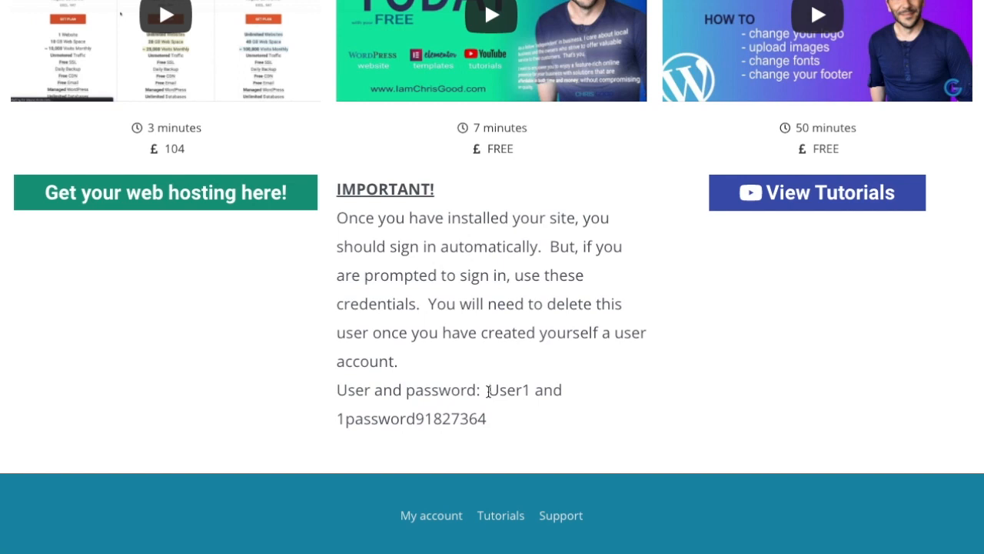
- Highlight the temporary username and password line in the IMPORTANT note
mouse_move(488, 389)
mouse_down()
mouse_move(498, 396)
mouse_move(497, 415)
mouse_move(488, 396)
mouse_up()
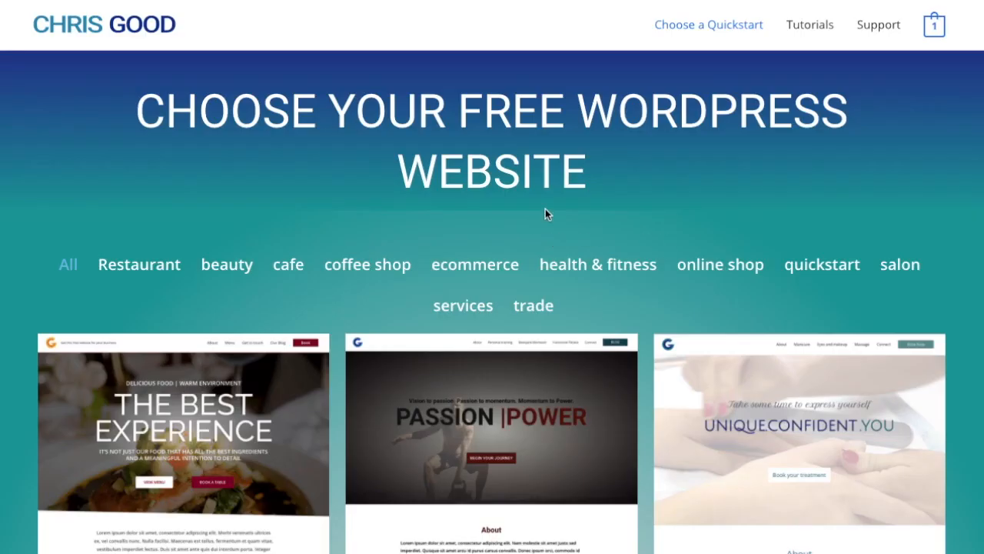
- Filter the gallery to health & fitness and pick the Helix | Health and Fitness template
scroll(545, 214, down, 1)
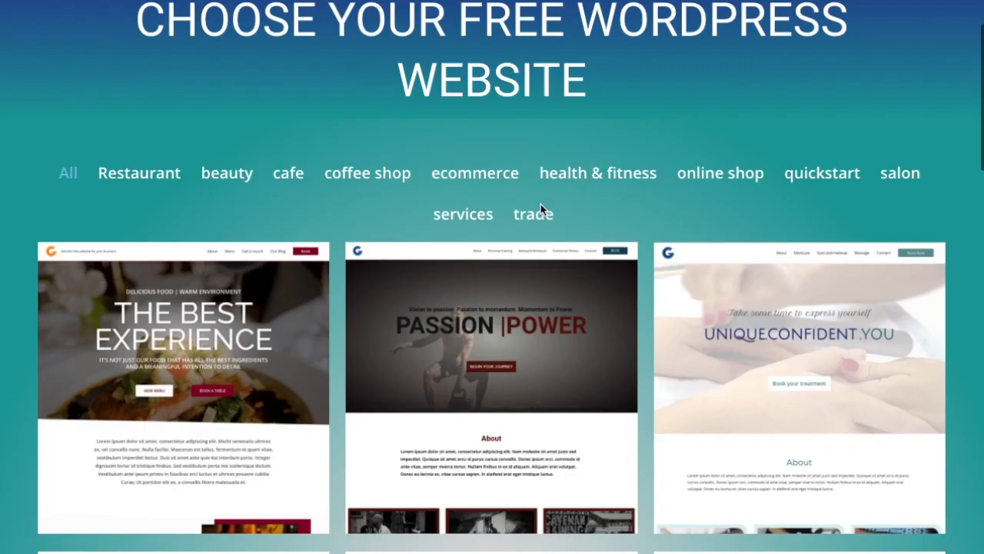
click(612, 171)
scroll(565, 263, down, 1)
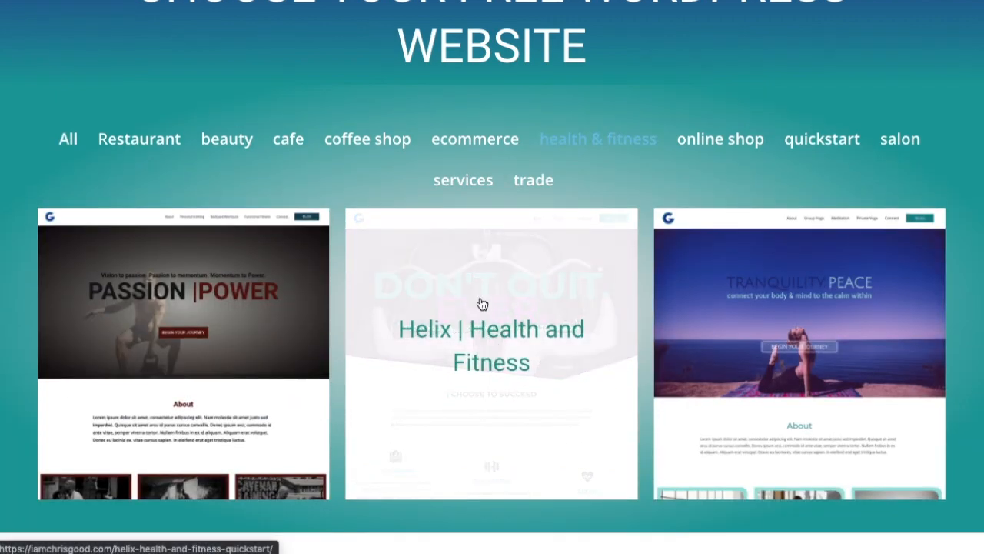
click(483, 308)
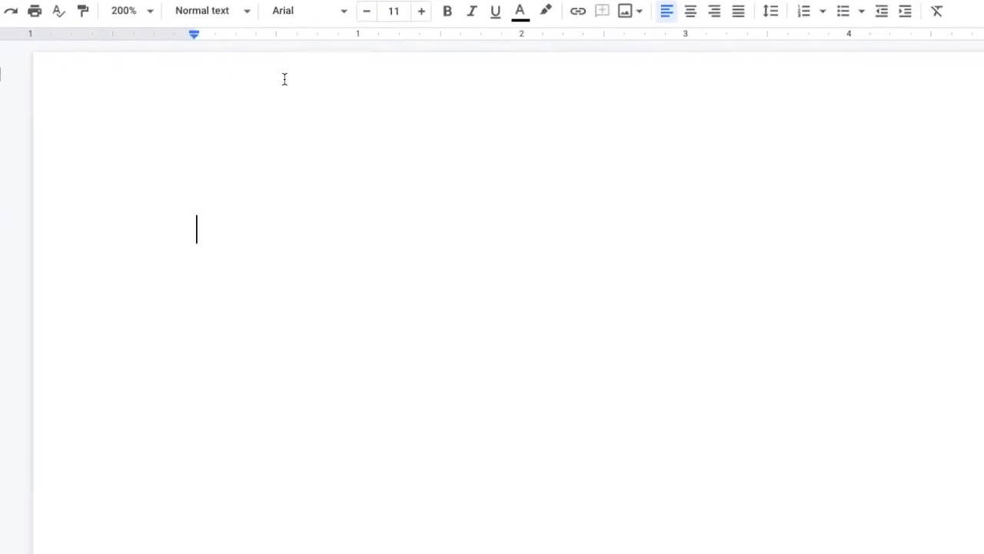
text(www.m)
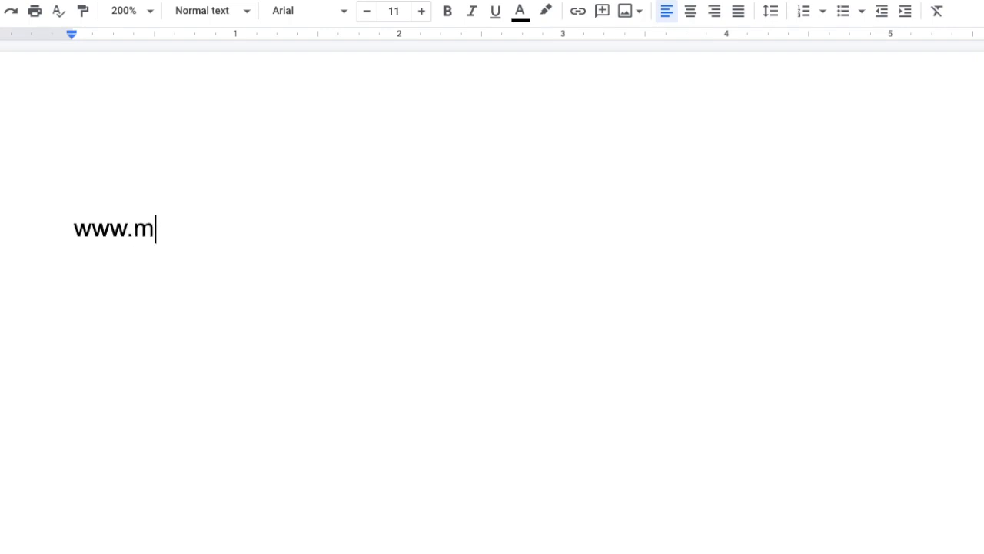
text(yawesome)
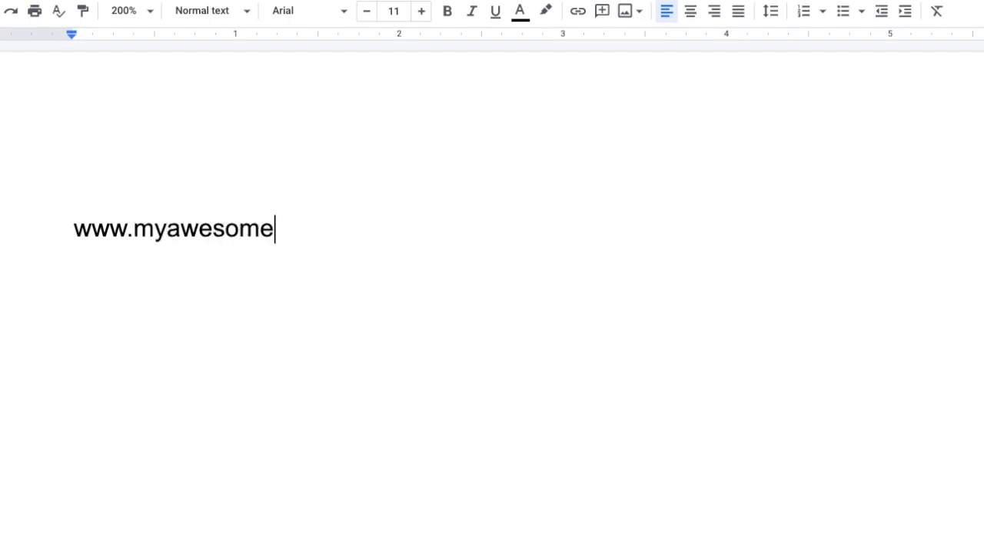
text(domain.com)
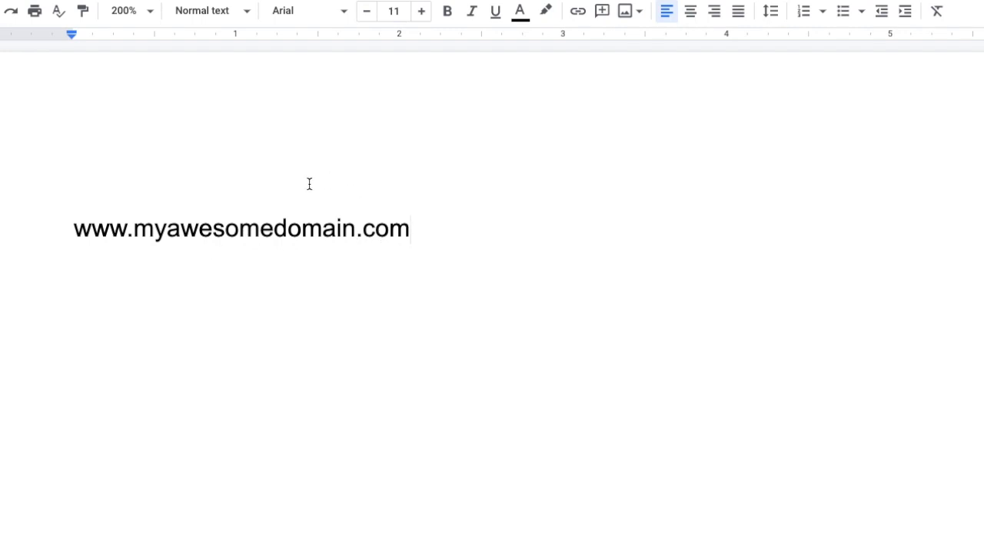
text(/wp-admin)
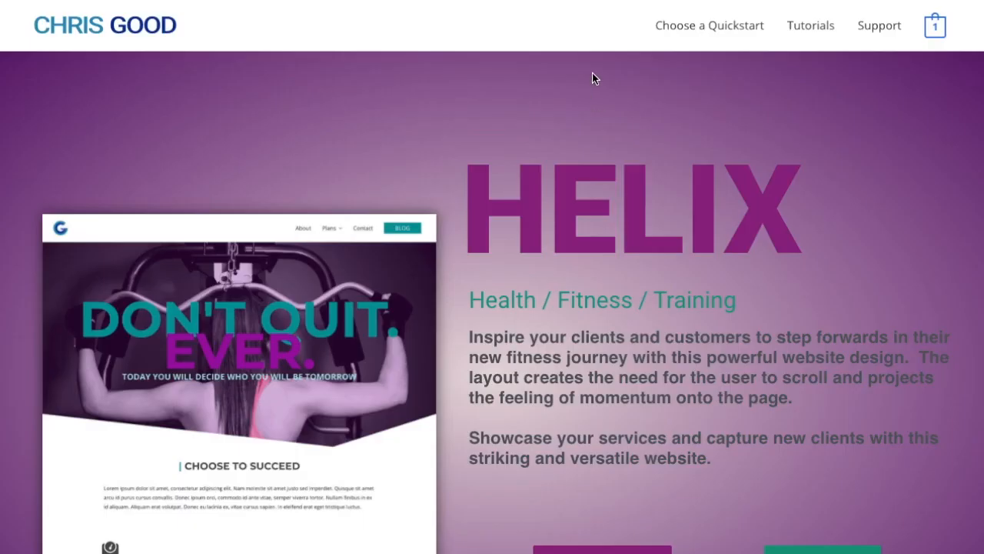
- Copy the temporary username and password from the quickstart note and log in with them
click(674, 25)
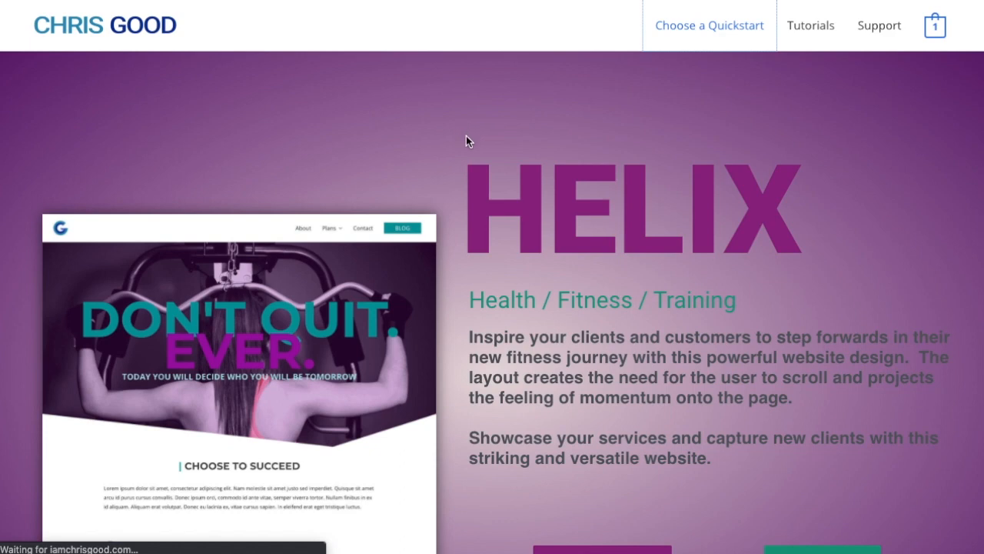
scroll(464, 144, down, 10)
scroll(466, 149, down, 6)
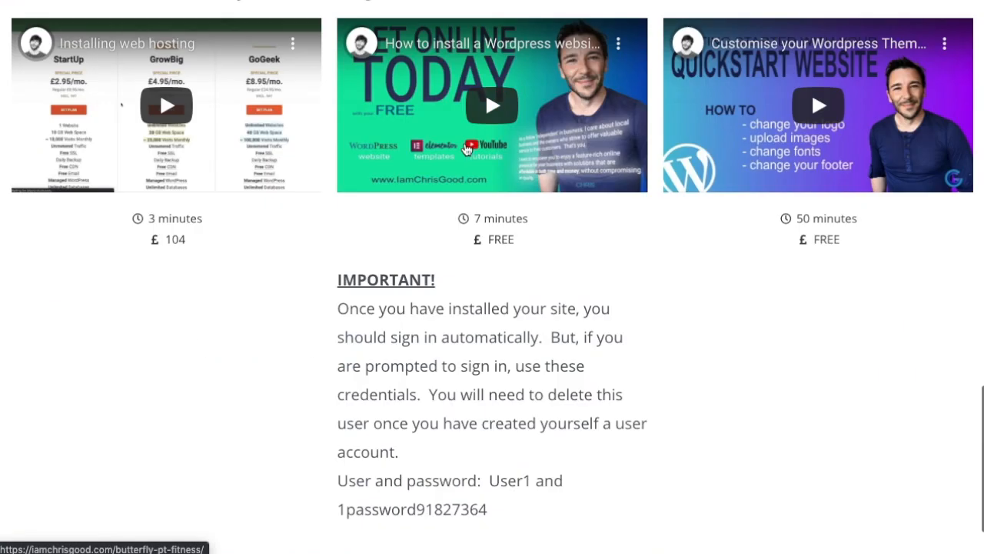
drag(491, 390, 543, 390)
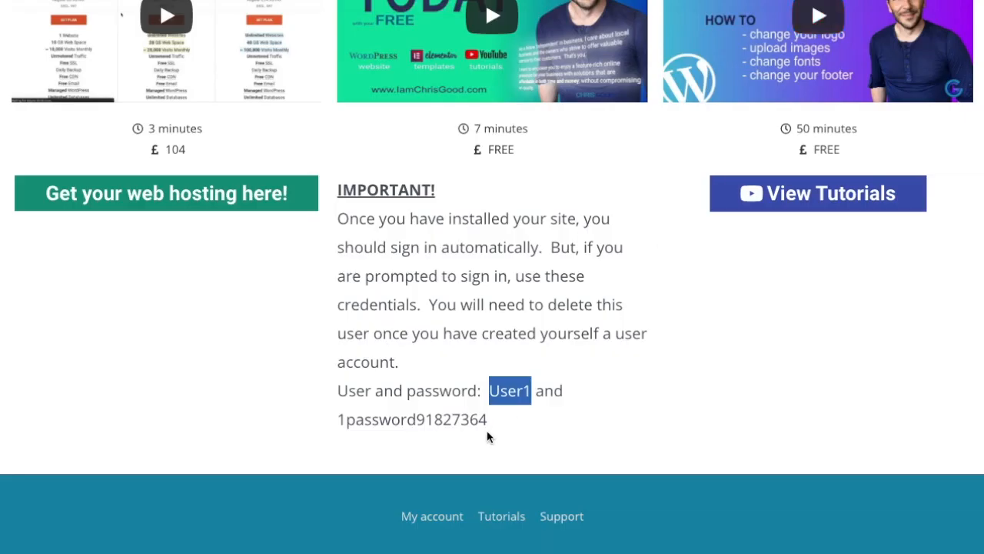
drag(337, 419, 488, 421)
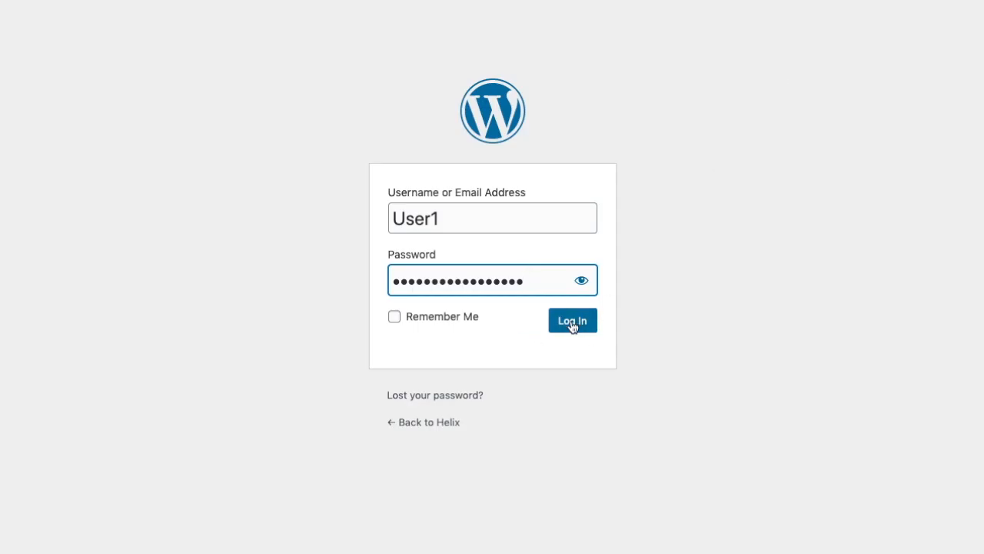
click(572, 326)
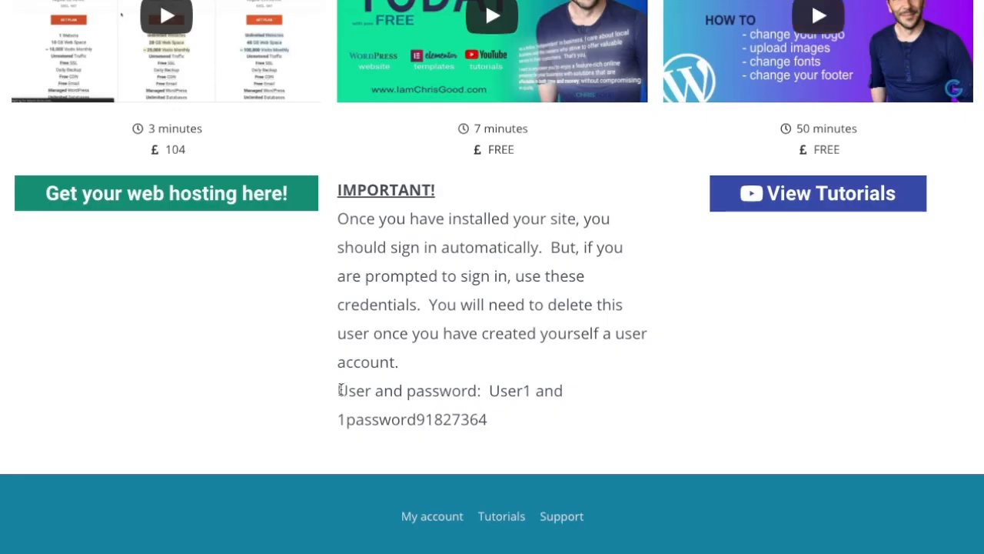
- Open the Users > All Users list for the Helix site
drag(340, 390, 495, 424)
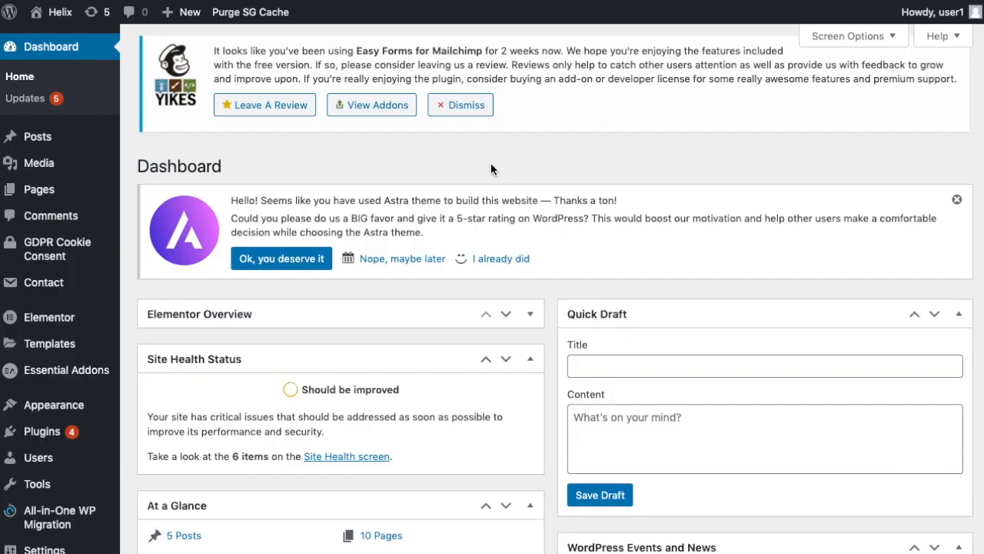
mouse_move(48, 467)
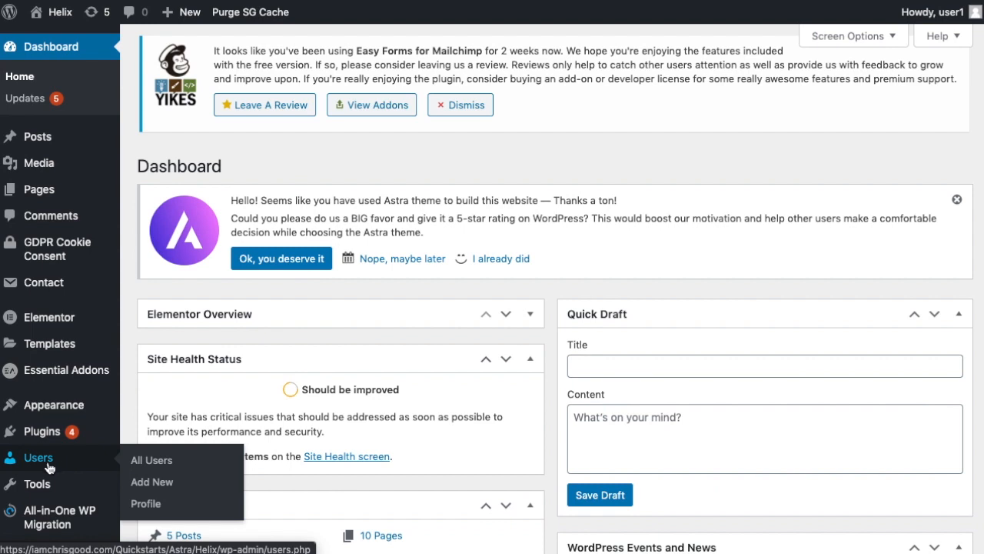
click(151, 464)
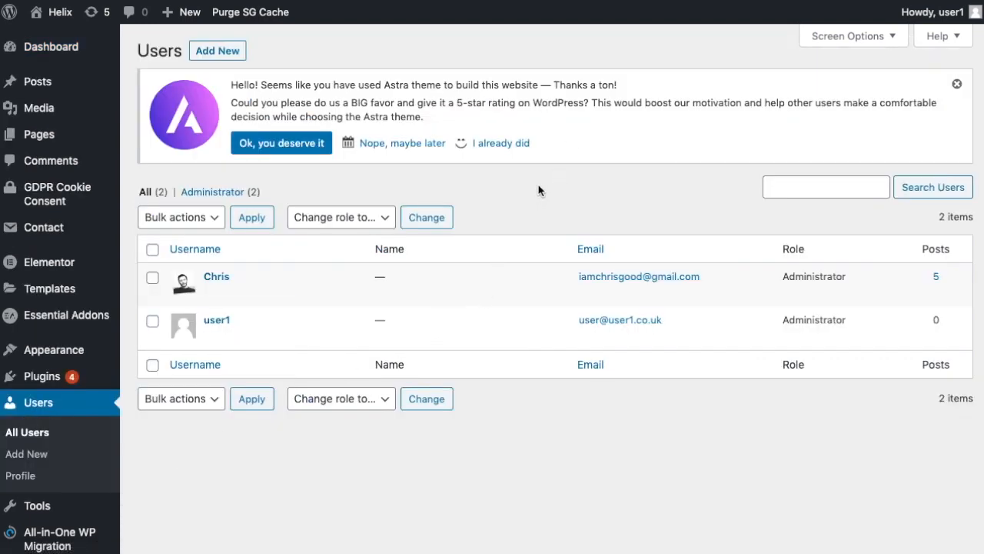
- Close the Astra theme rating notice on the Users page
click(957, 83)
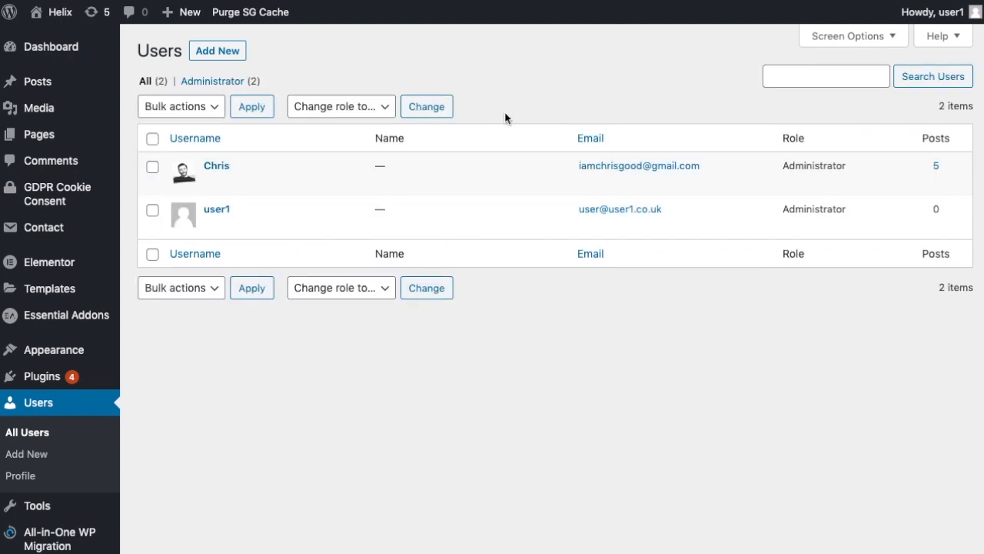
mouse_move(298, 194)
mouse_move(295, 212)
mouse_move(400, 192)
mouse_move(609, 206)
mouse_move(792, 161)
mouse_move(786, 216)
mouse_move(47, 384)
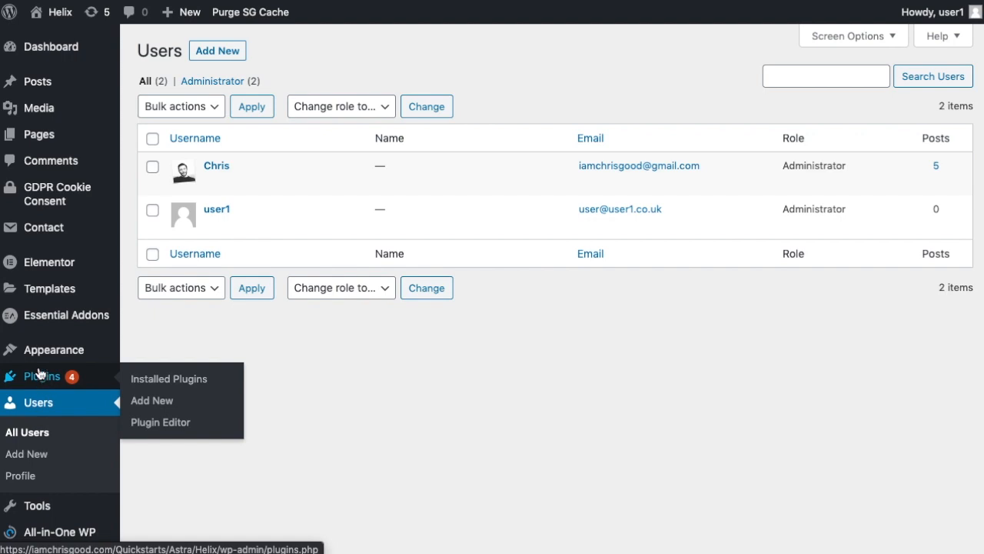
mouse_move(58, 352)
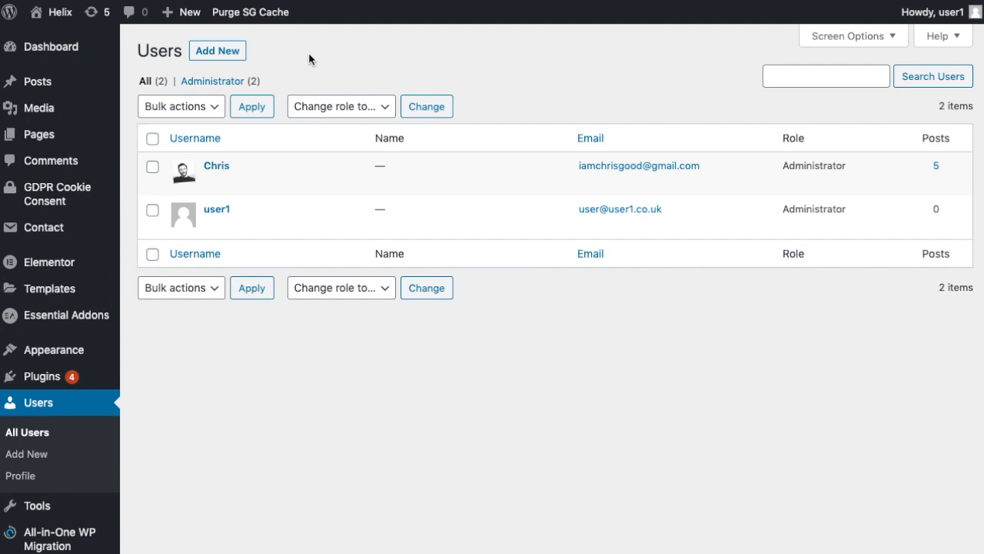
- Start a new user with username 'Myusername' and the suggested e-mail address
click(218, 50)
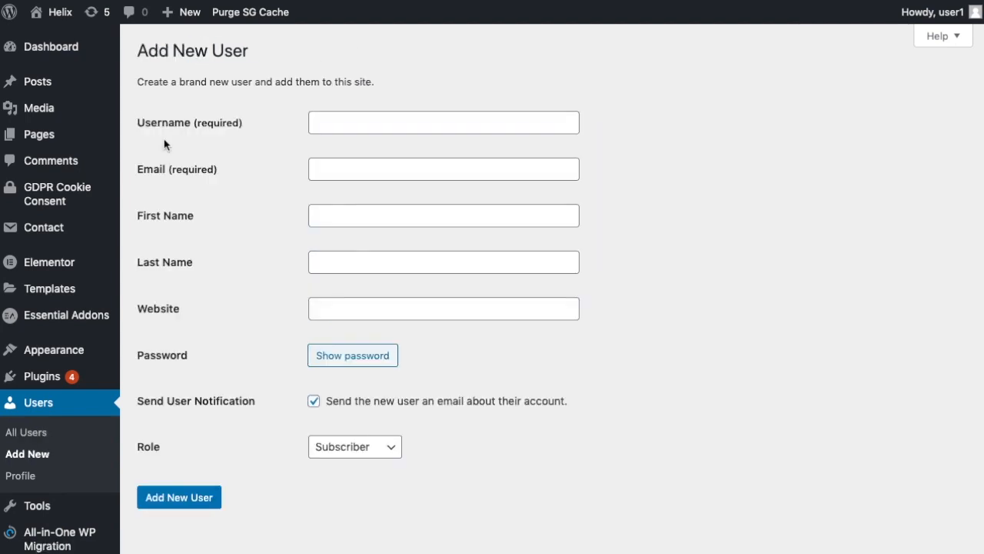
click(337, 115)
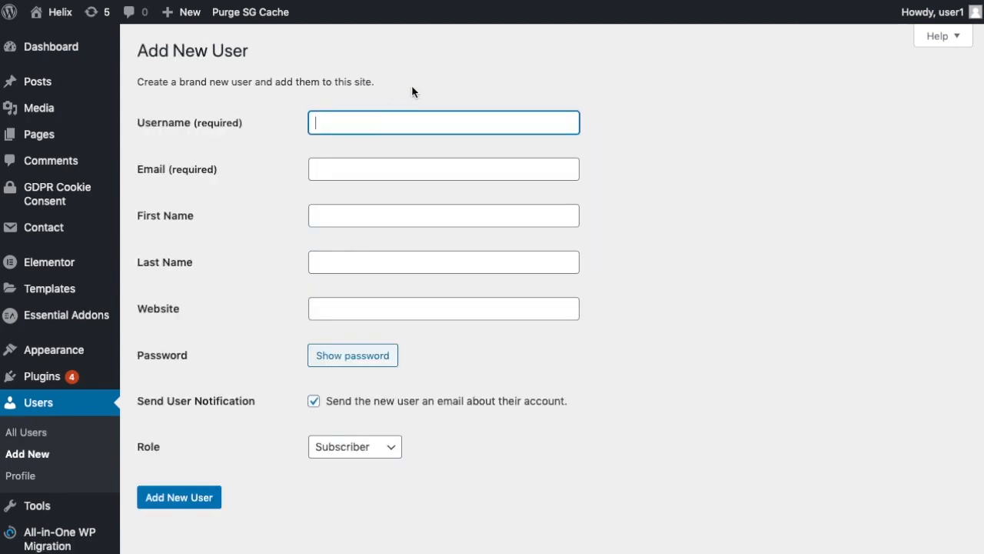
text(Myusername)
key(Tab)
text(m)
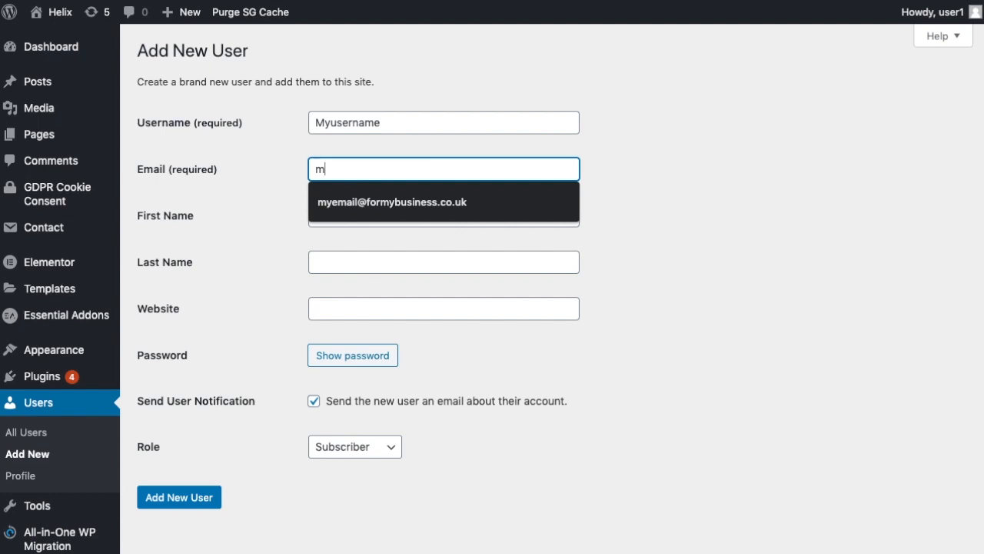
key(Down)
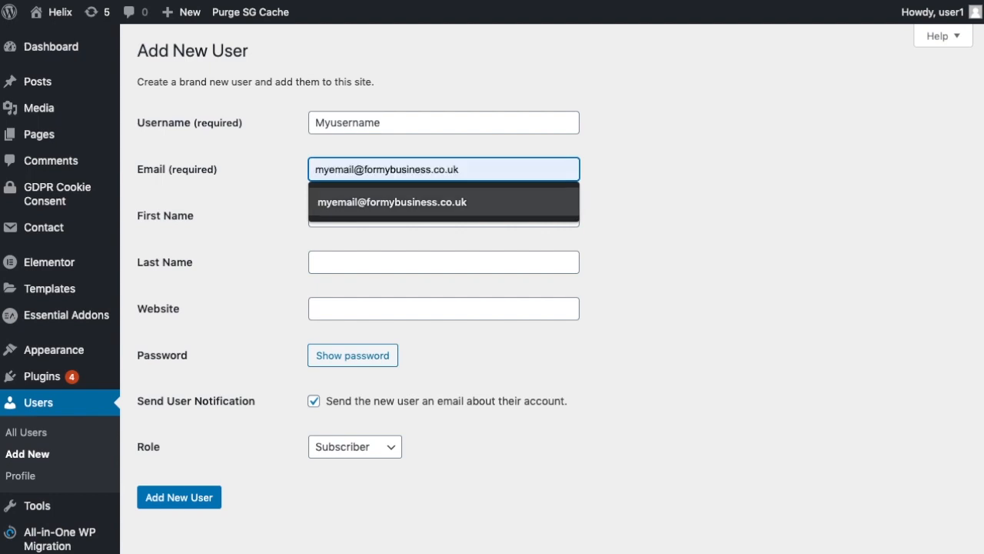
click(606, 158)
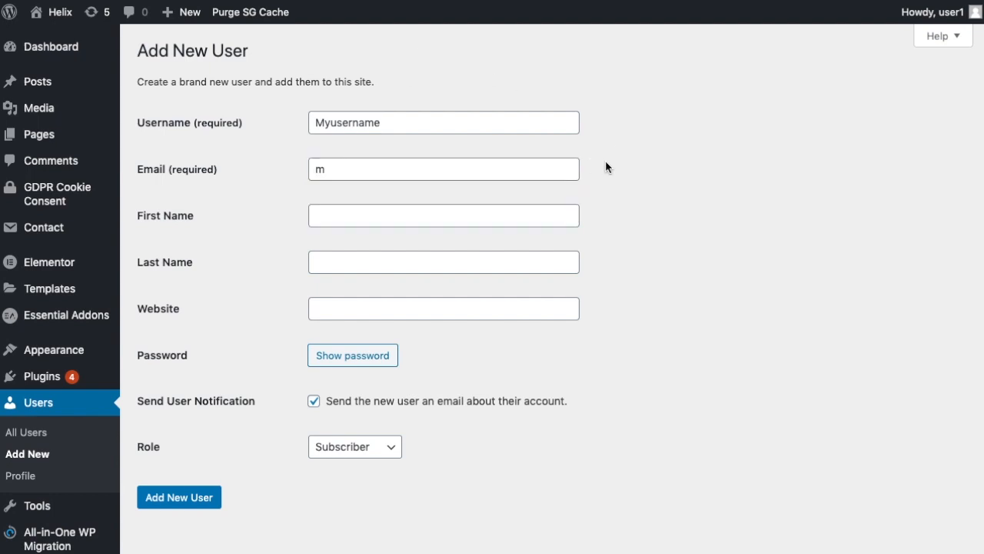
click(348, 169)
click(382, 202)
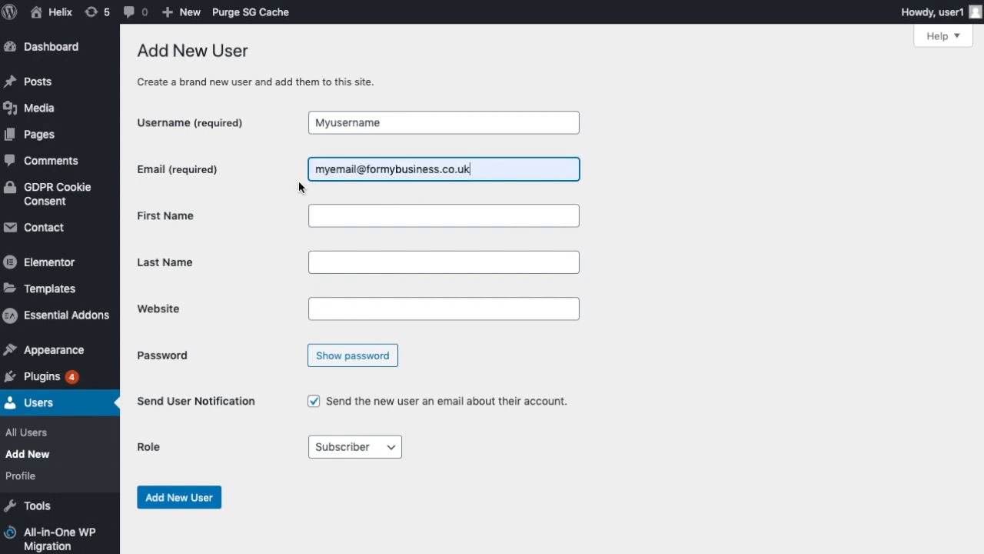
scroll(293, 179, down, 1)
click(635, 170)
- Enter first name 'My' and last name 'Name'
click(384, 215)
text(My)
key(Tab)
text(Name)
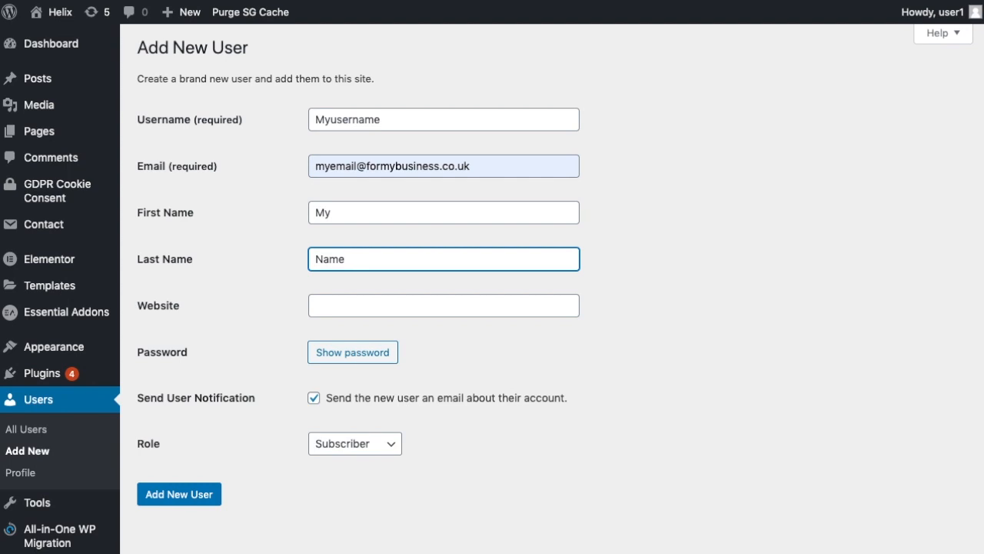
scroll(646, 361, down, 1)
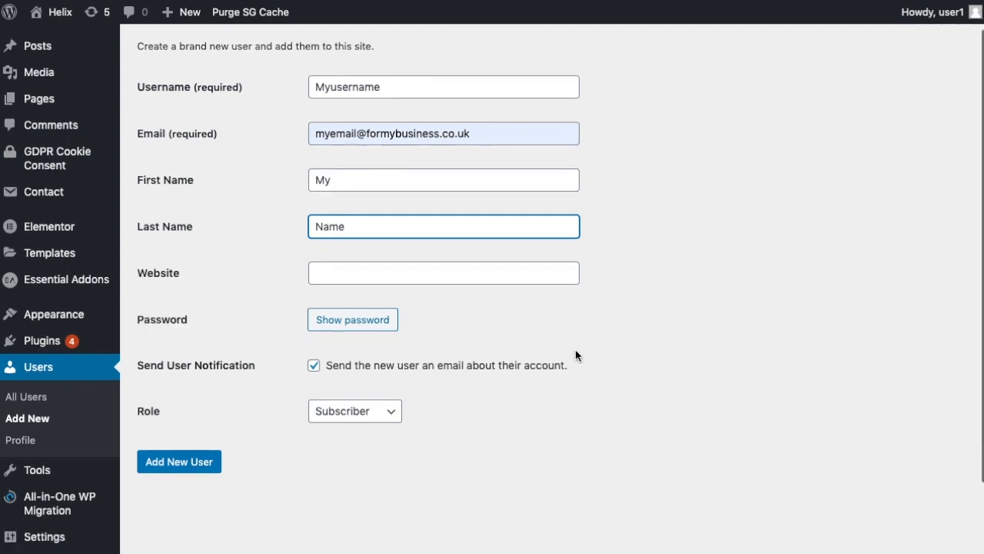
- Reveal the generated password and overwrite it with your own simpler password
click(355, 328)
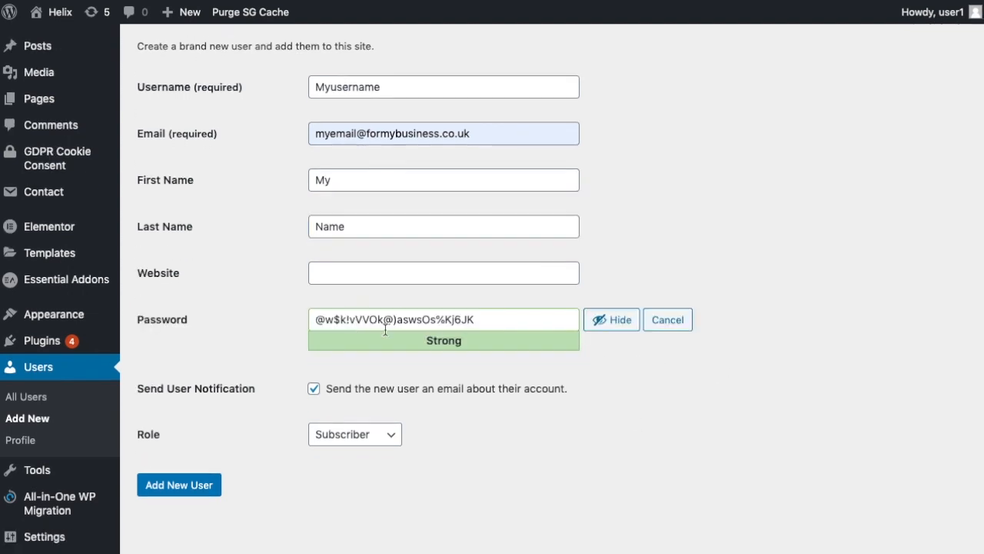
click(471, 319)
drag(471, 319, 320, 318)
click(670, 266)
drag(482, 318, 230, 309)
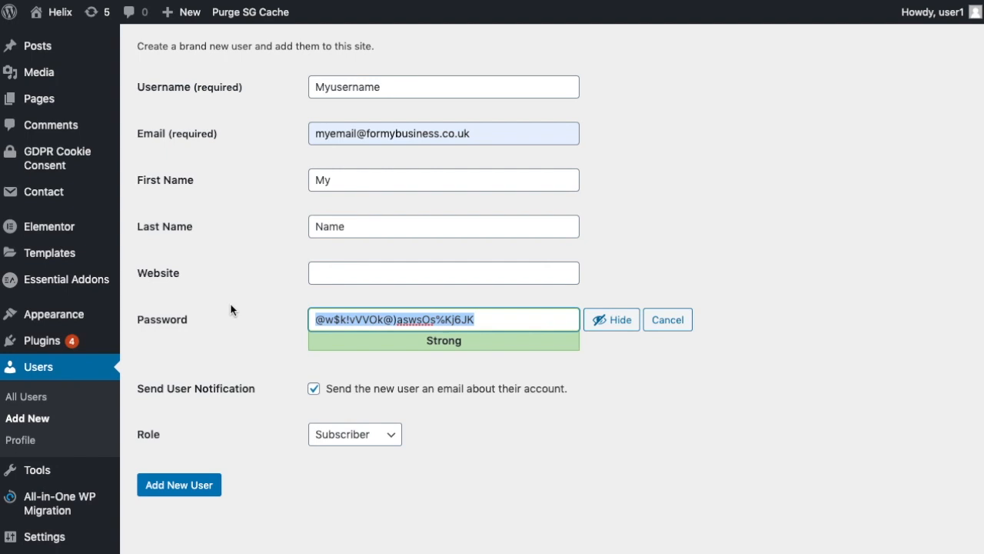
text(yourownpa)
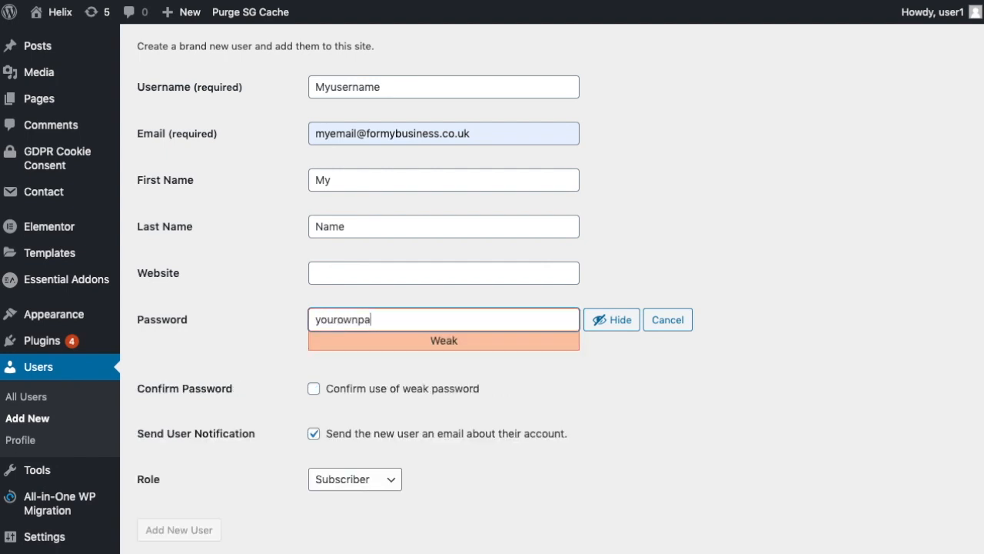
text(ssword)
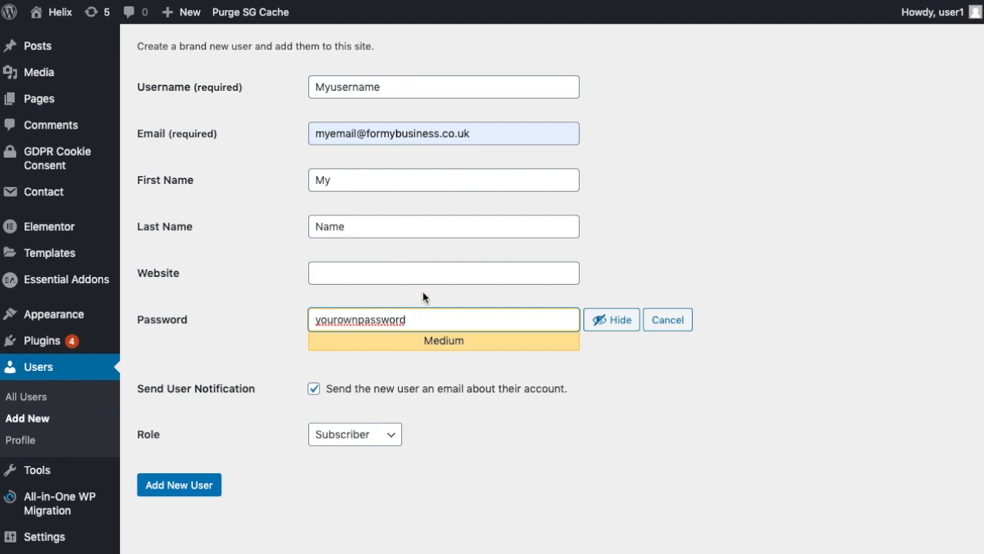
key(BackSpace)
key(BackSpace)
key(BackSpace)
key(BackSpace)
key(BackSpace)
key(BackSpace)
key(BackSpace)
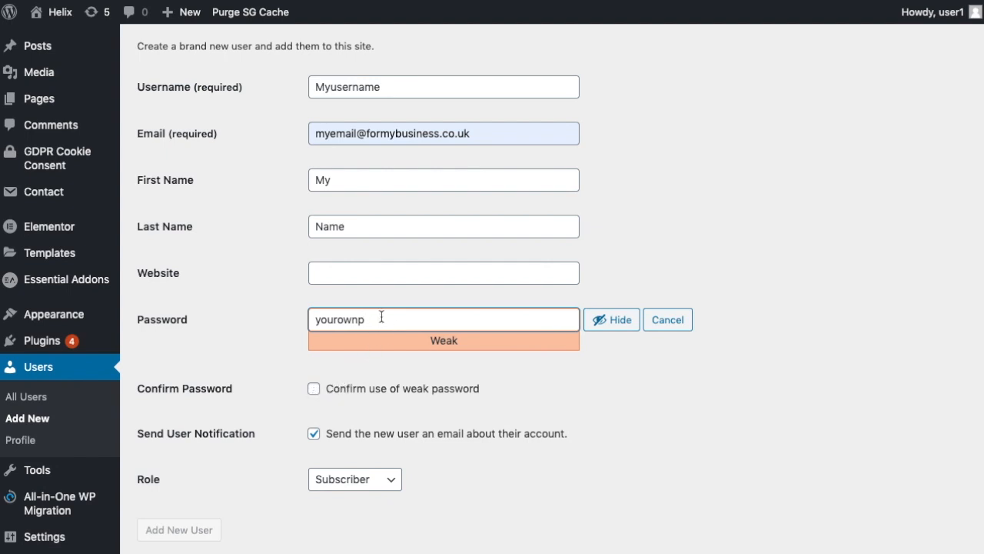
drag(373, 320, 300, 319)
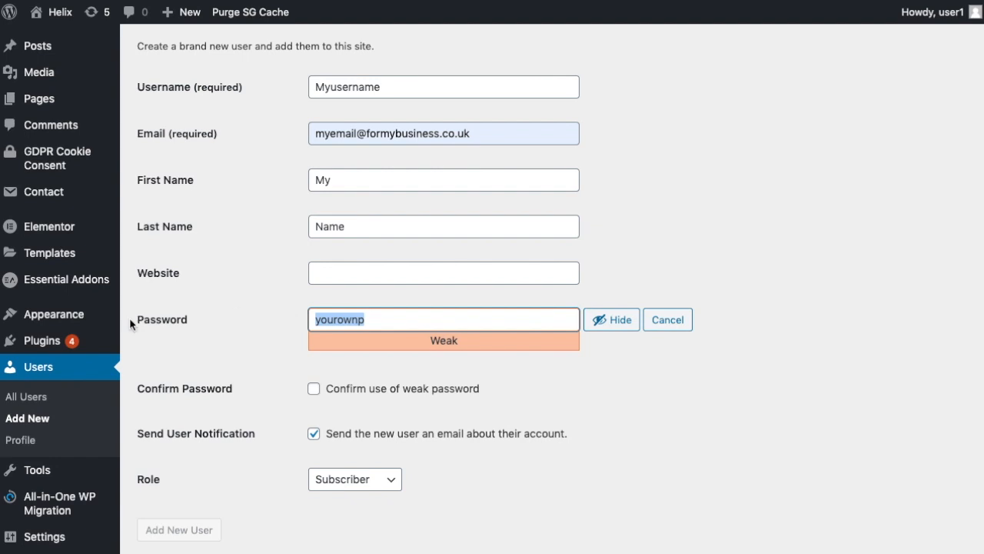
text(your)
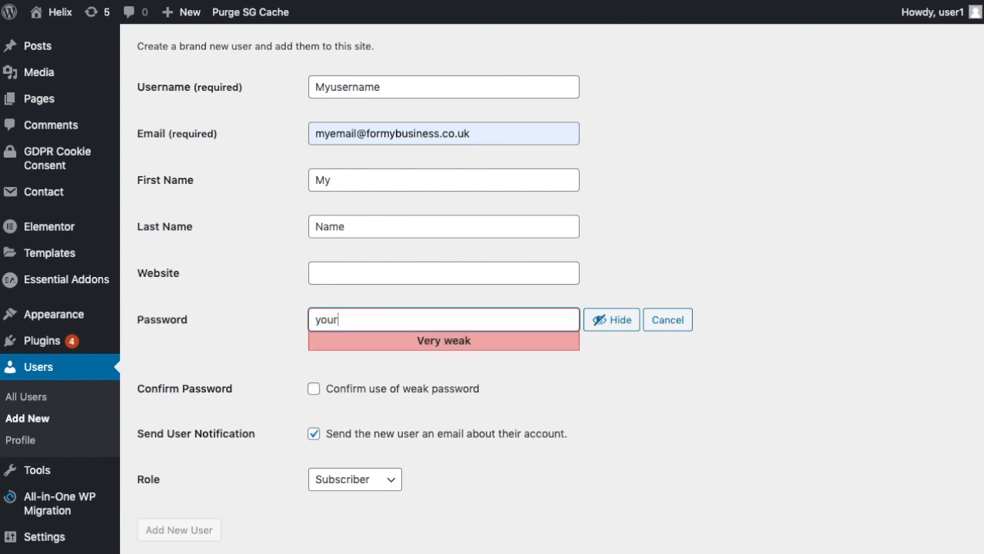
key(BackSpace)
key(BackSpace)
key(BackSpace)
text(weakpassword)
- Tick 'Confirm use of weak password'
click(313, 390)
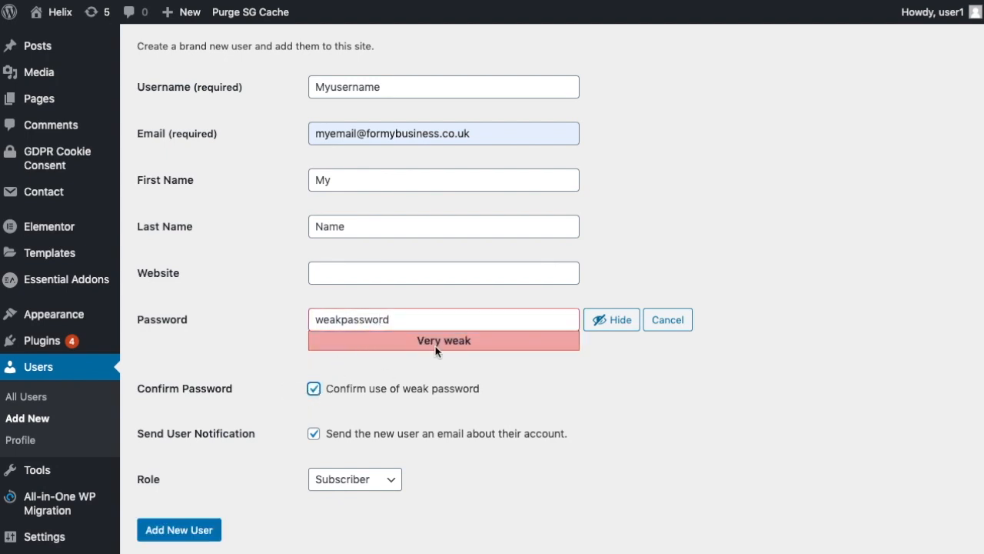
scroll(702, 292, up, 1)
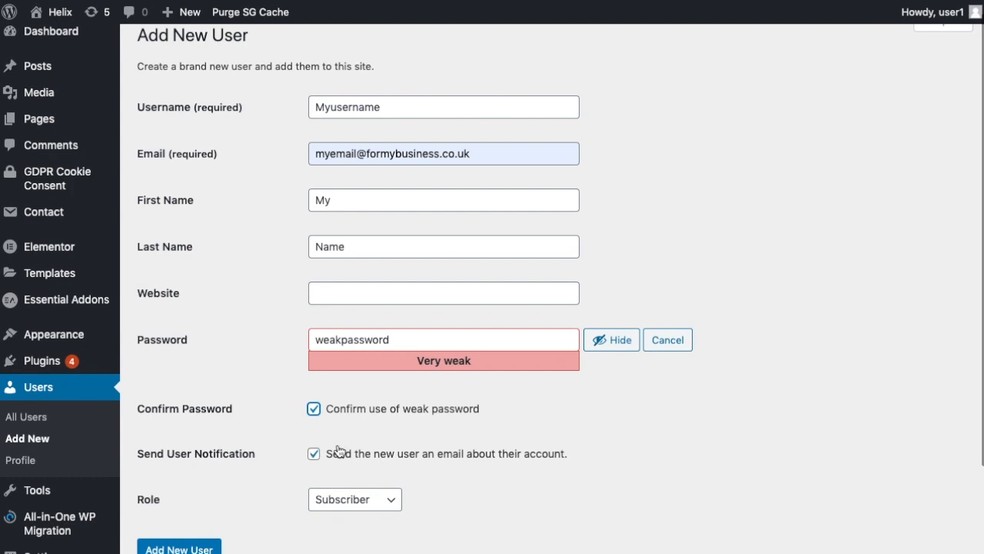
scroll(385, 446, down, 1)
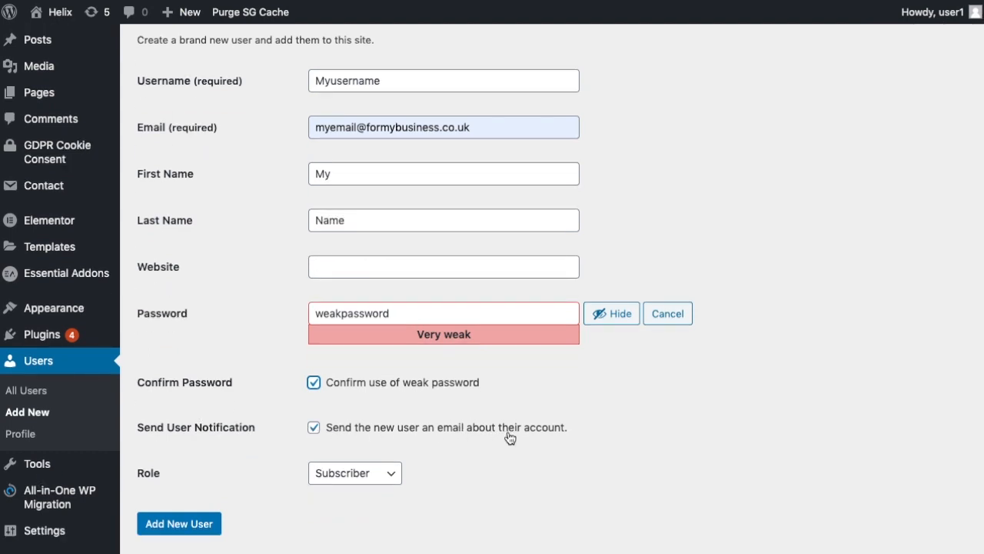
- Choose Administrator in the Role dropdown and click Add New User
scroll(461, 427, down, 1)
scroll(449, 421, down, 1)
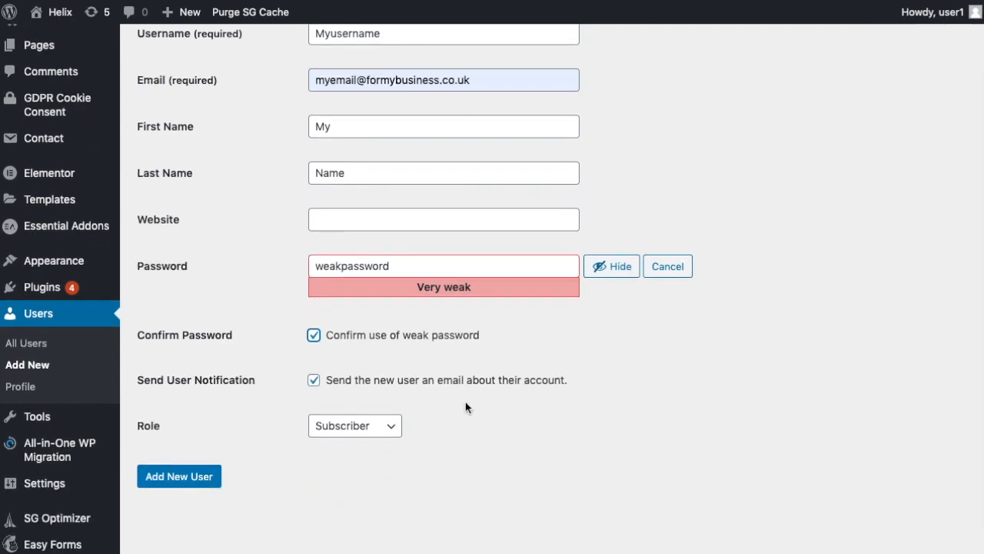
scroll(460, 401, down, 1)
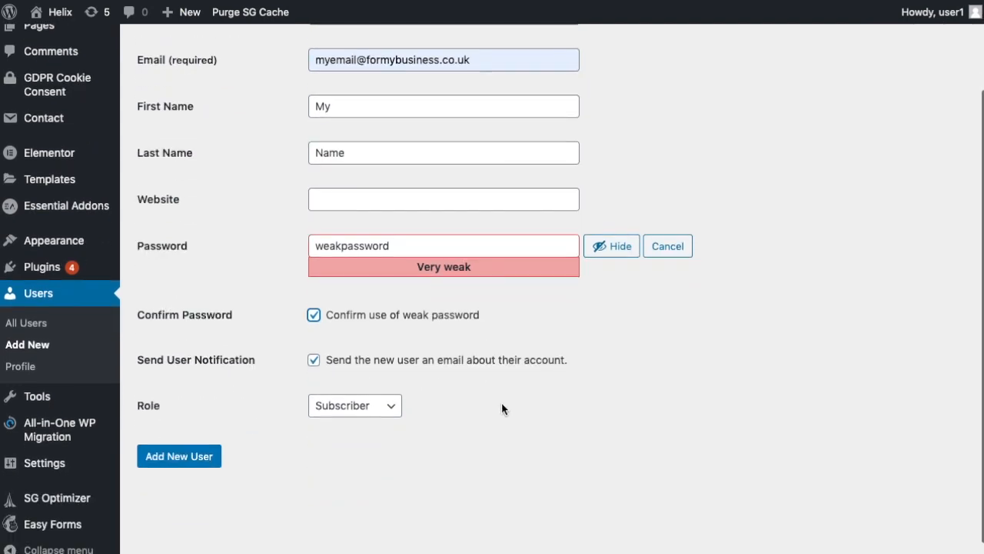
click(392, 408)
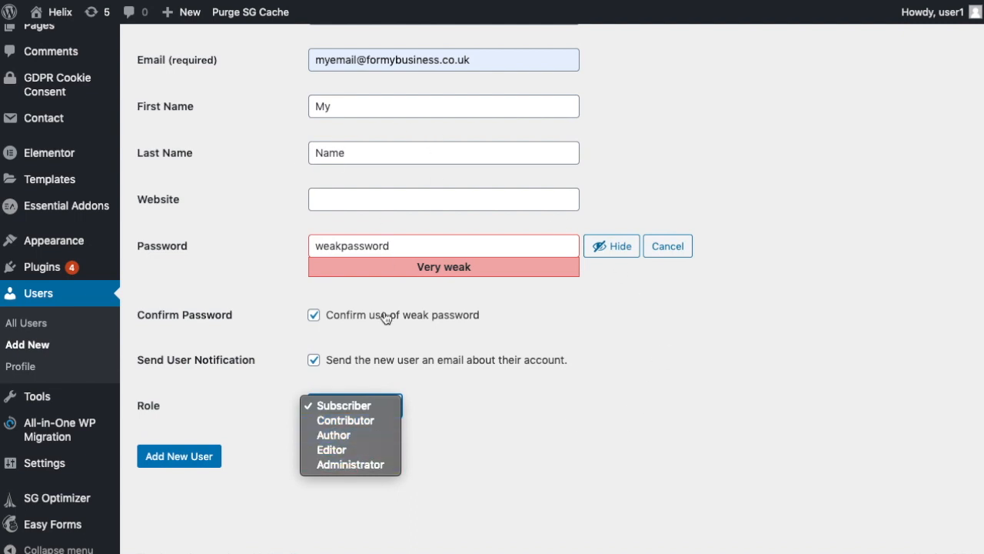
click(358, 466)
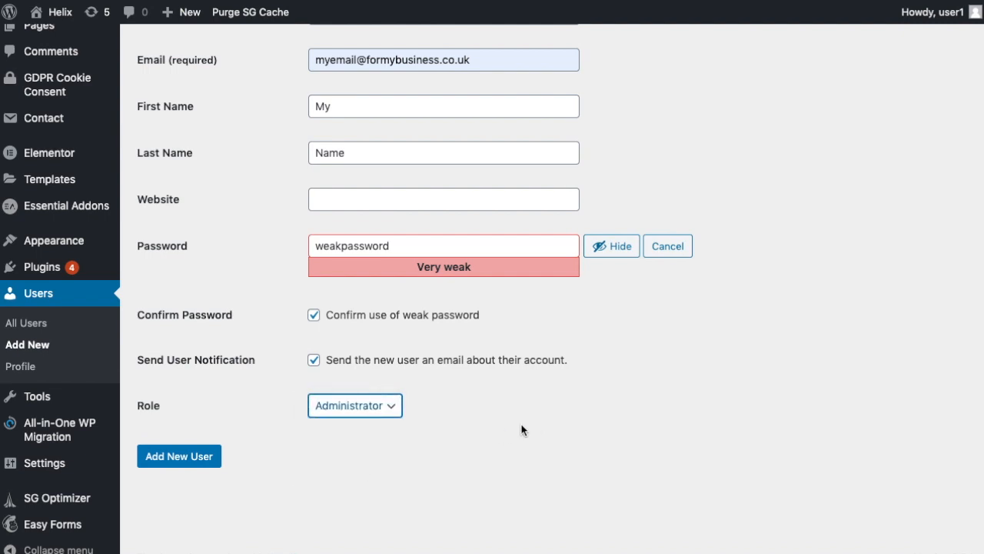
scroll(278, 387, up, 3)
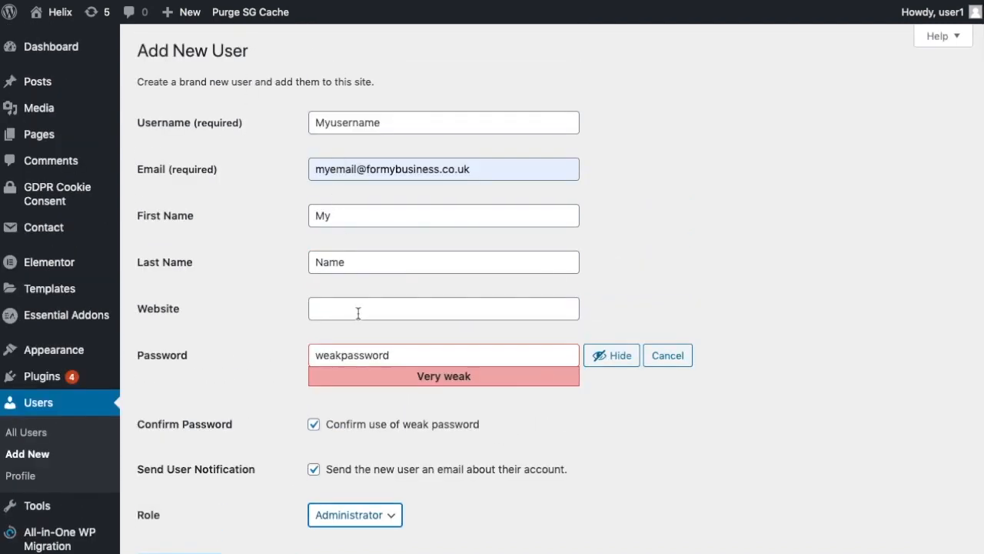
scroll(246, 339, down, 2)
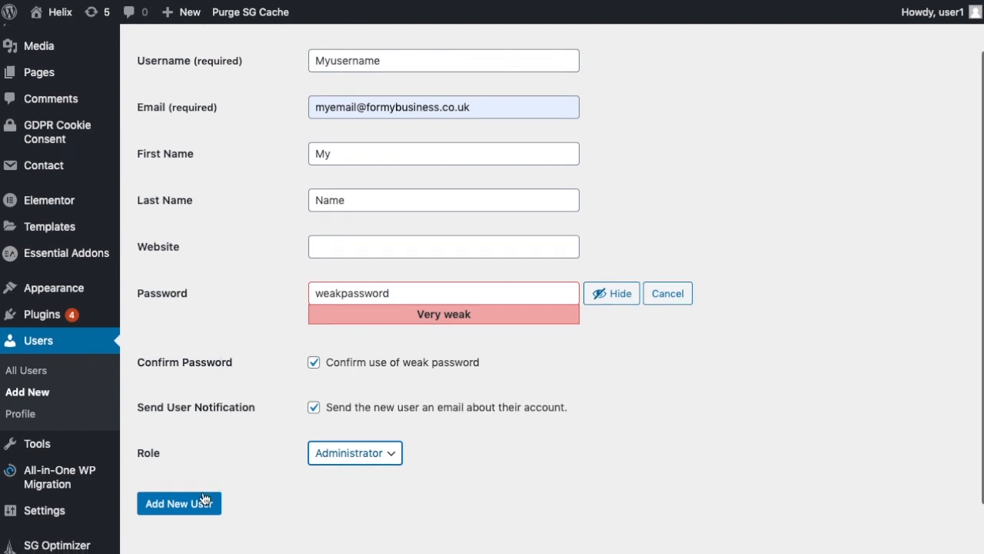
click(180, 504)
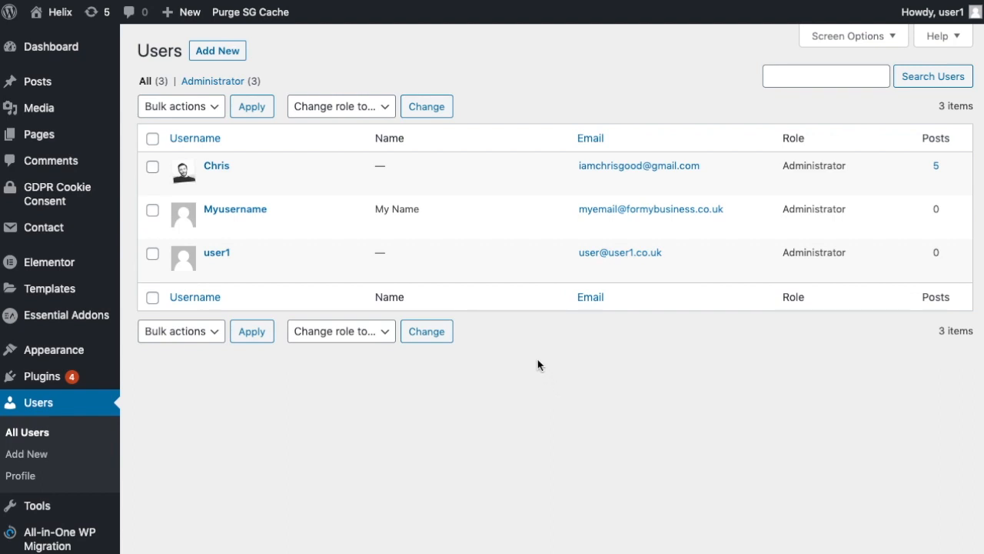
- Highlight the Administrator role in the new user's row of the users list
click(820, 205)
drag(782, 211, 852, 211)
click(775, 214)
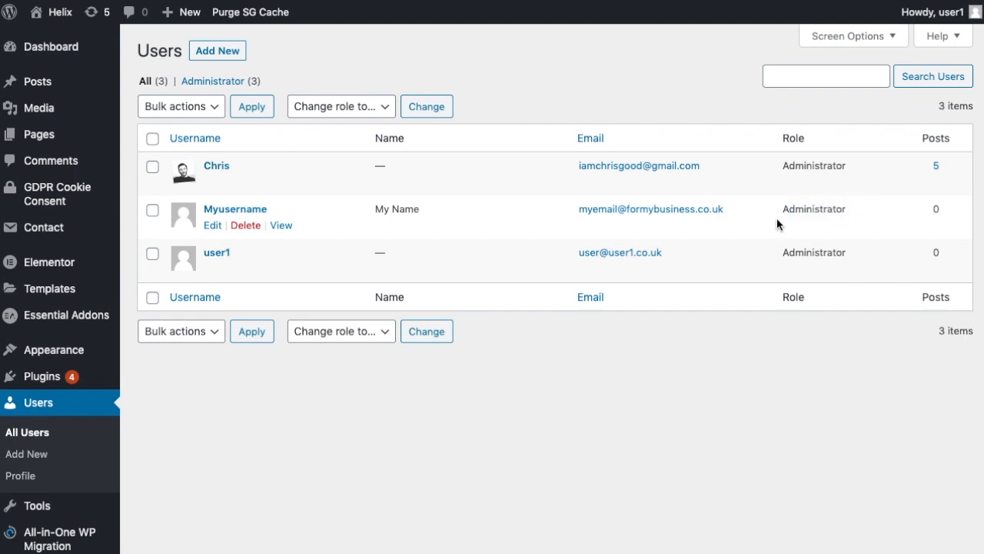
drag(788, 213, 849, 212)
click(805, 233)
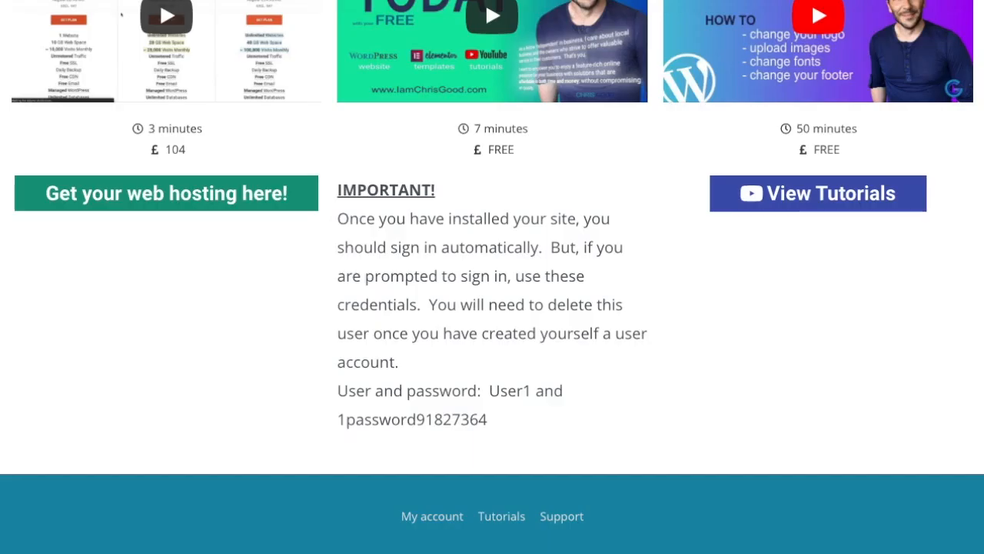
click(490, 388)
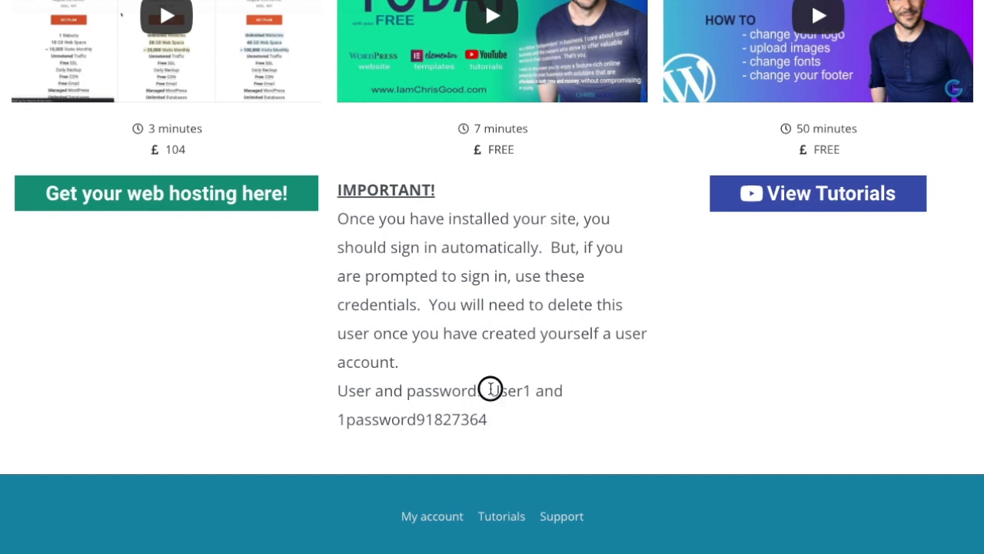
drag(491, 389, 523, 389)
drag(340, 423, 494, 415)
click(498, 412)
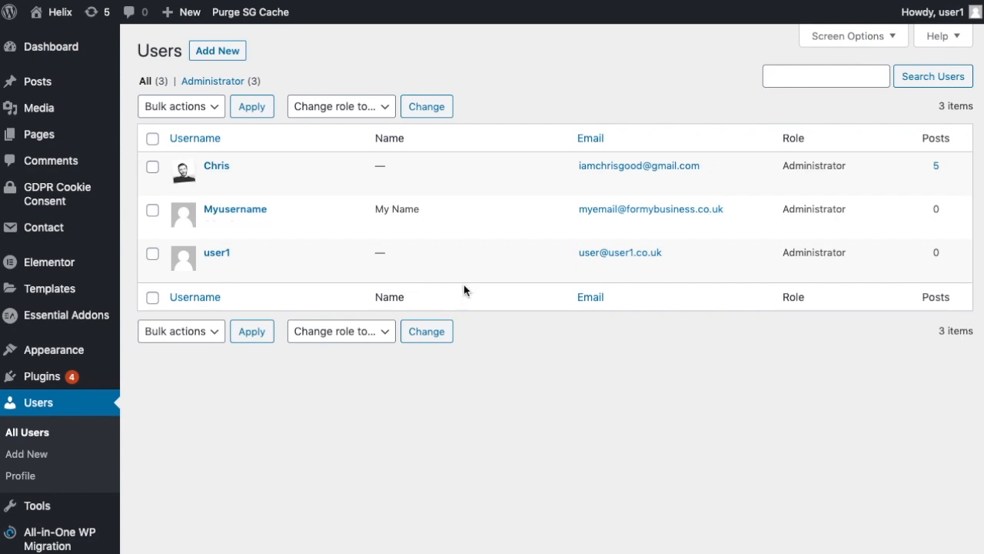
mouse_move(238, 273)
mouse_move(236, 231)
mouse_move(929, 14)
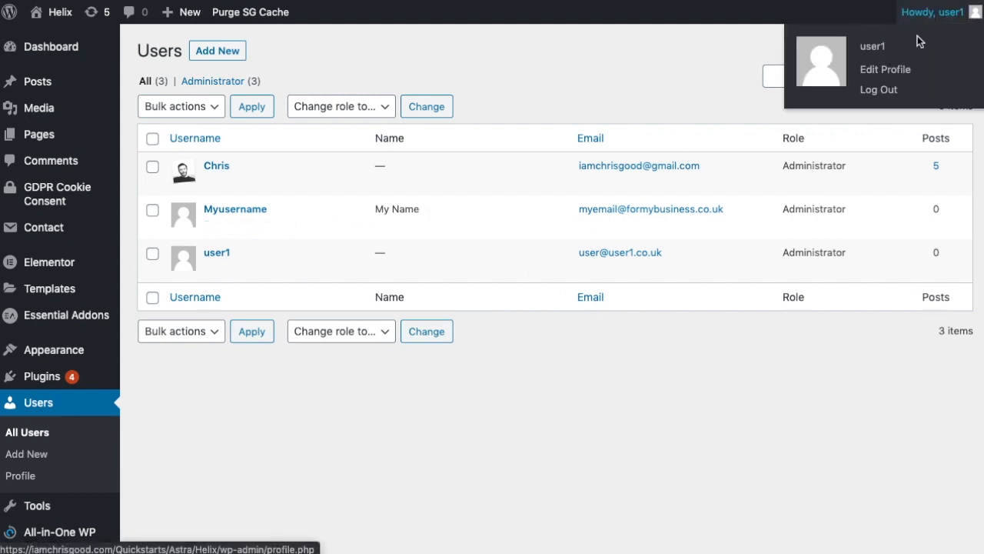
- Sign out of user1, log in as the new administrator, and dismiss the save-password prompt
click(886, 91)
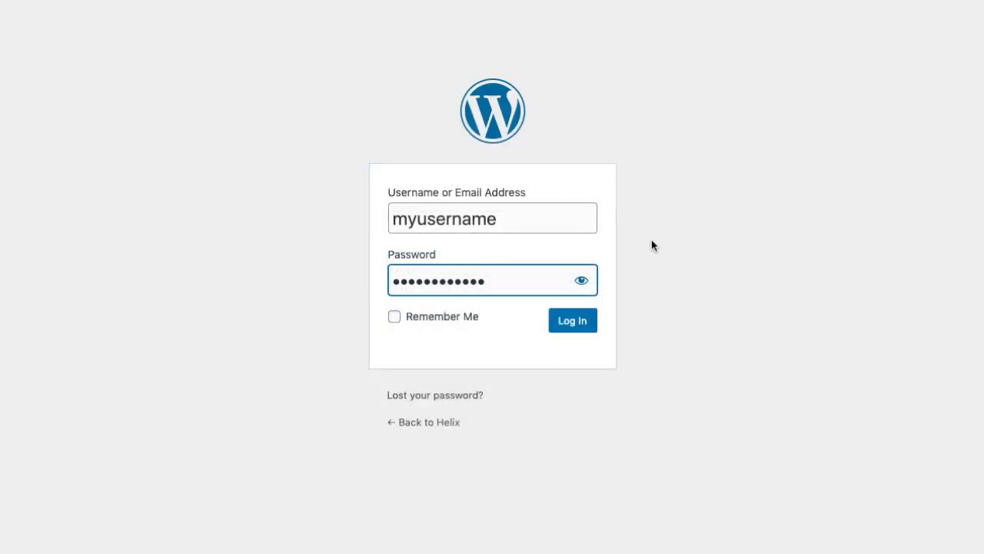
click(652, 245)
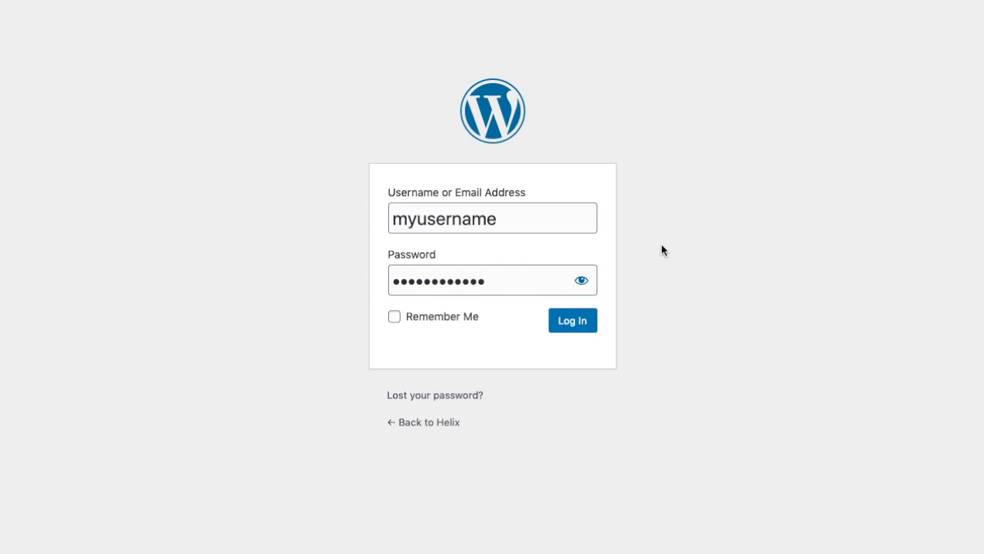
click(569, 326)
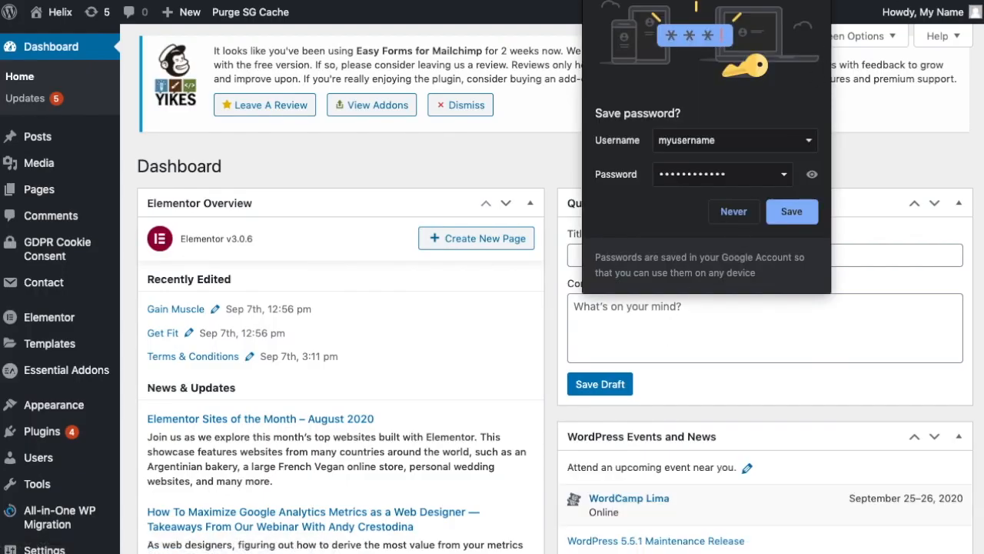
click(818, 1)
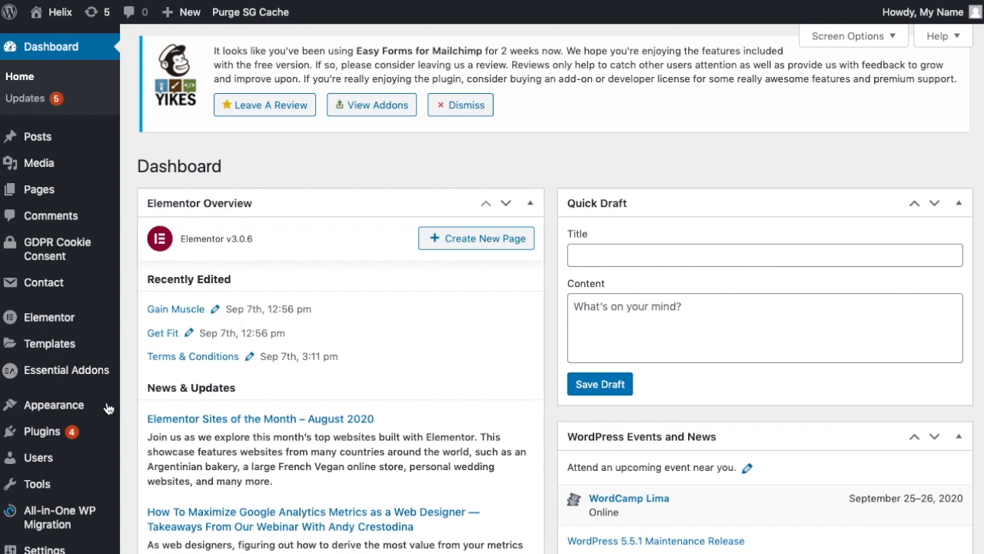
- In Users > All Users, choose Delete on the temporary user1 account's row
mouse_move(30, 432)
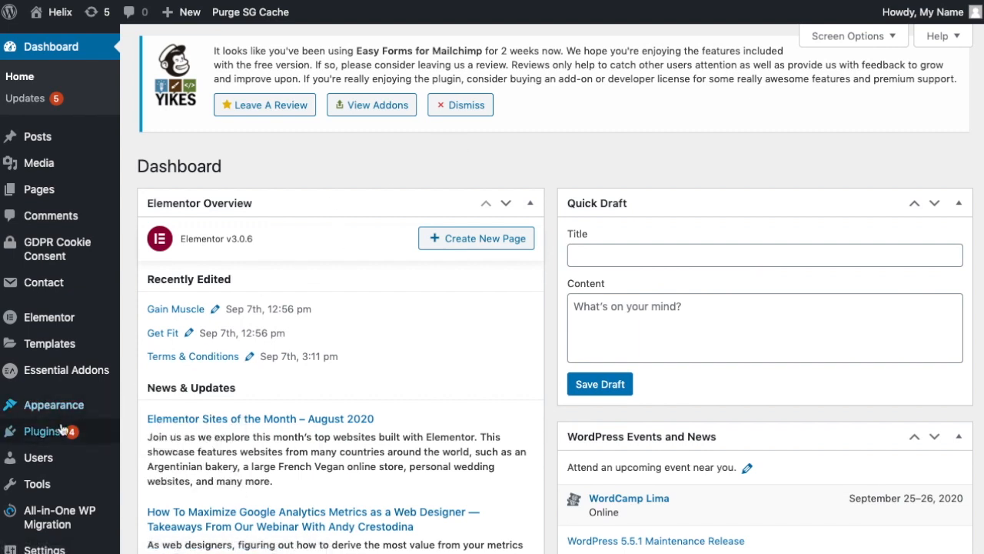
mouse_move(43, 467)
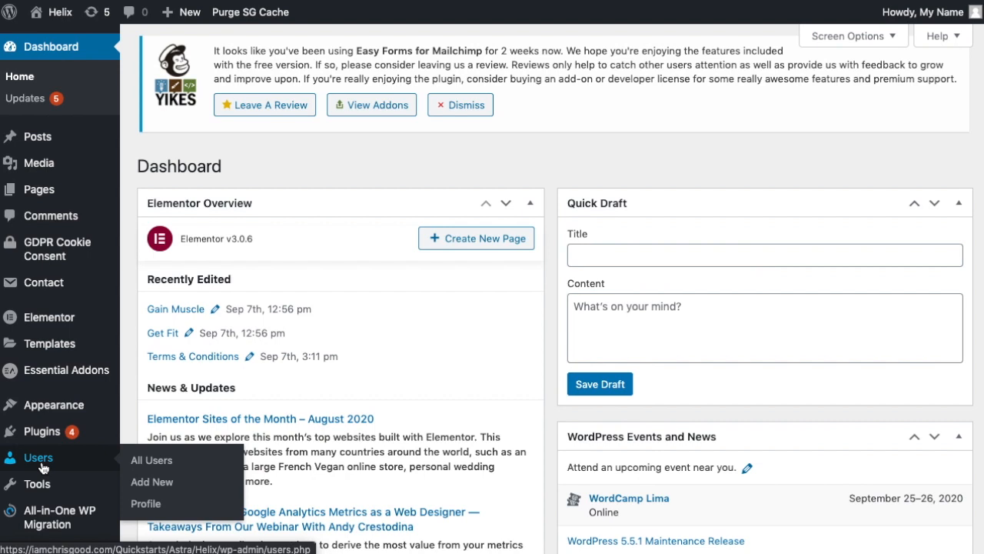
click(140, 465)
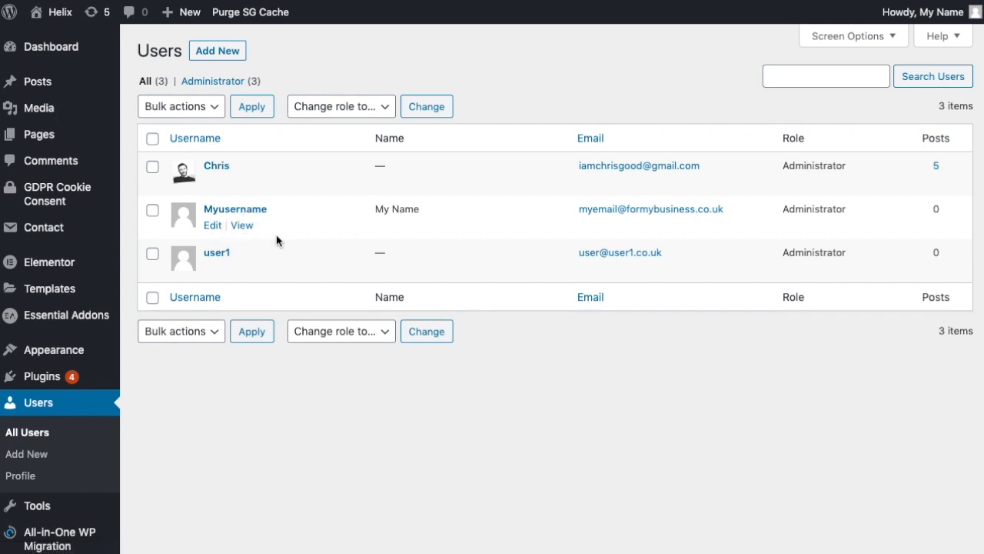
mouse_move(235, 268)
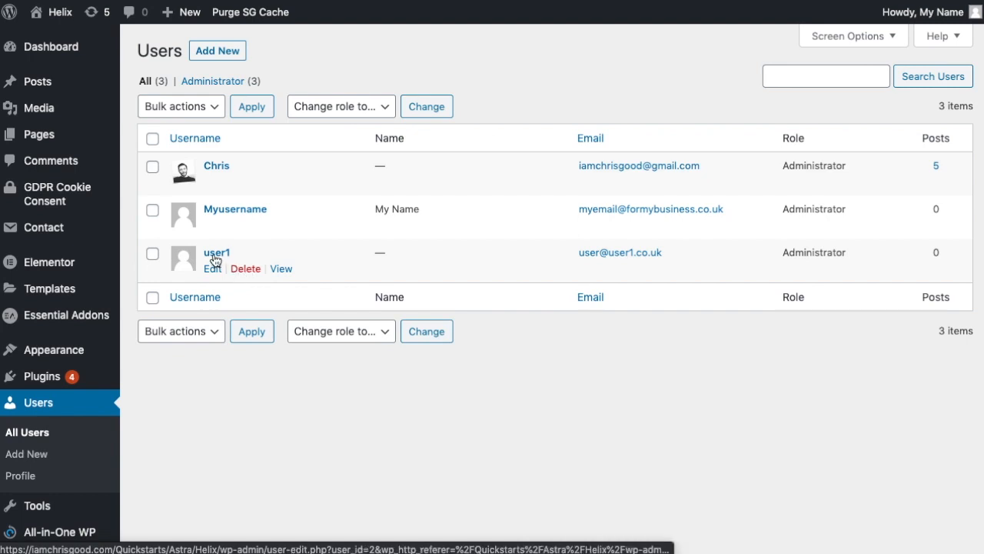
click(251, 270)
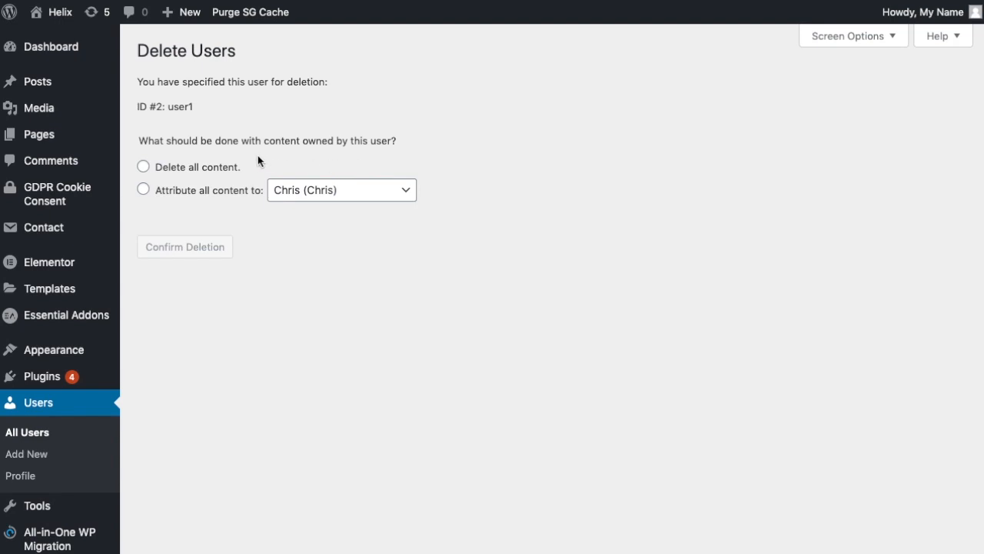
- Delete user1, attributing all its content to the original administrator account
click(409, 198)
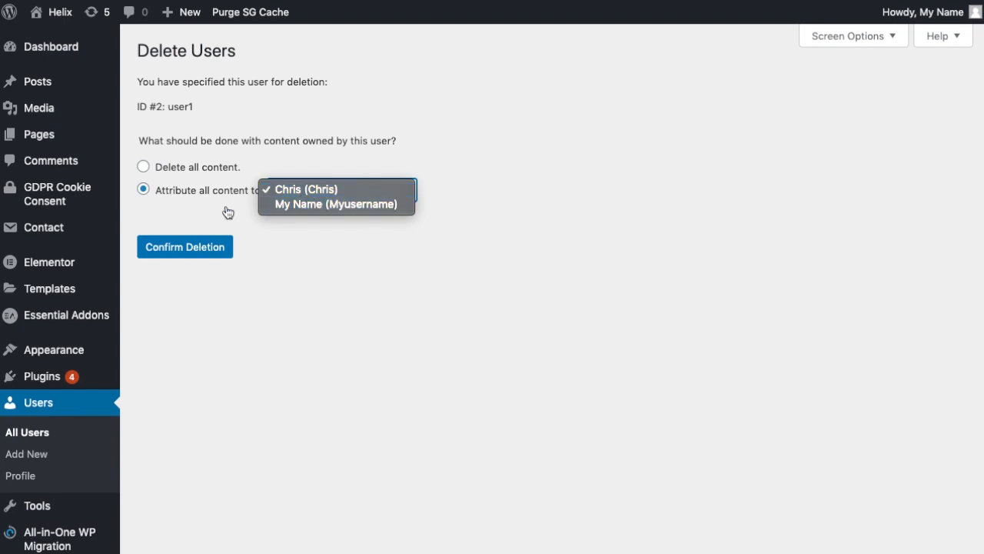
click(200, 210)
click(356, 194)
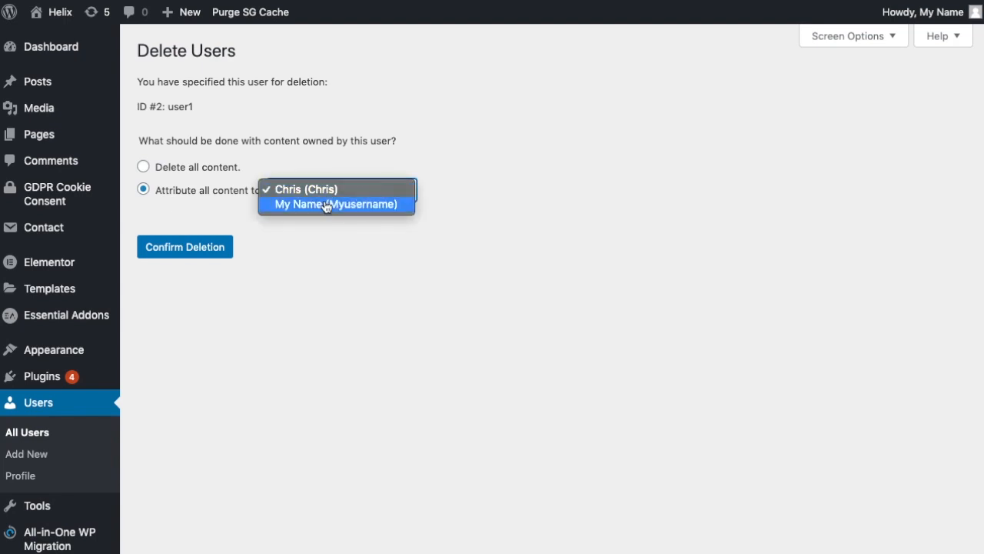
click(455, 191)
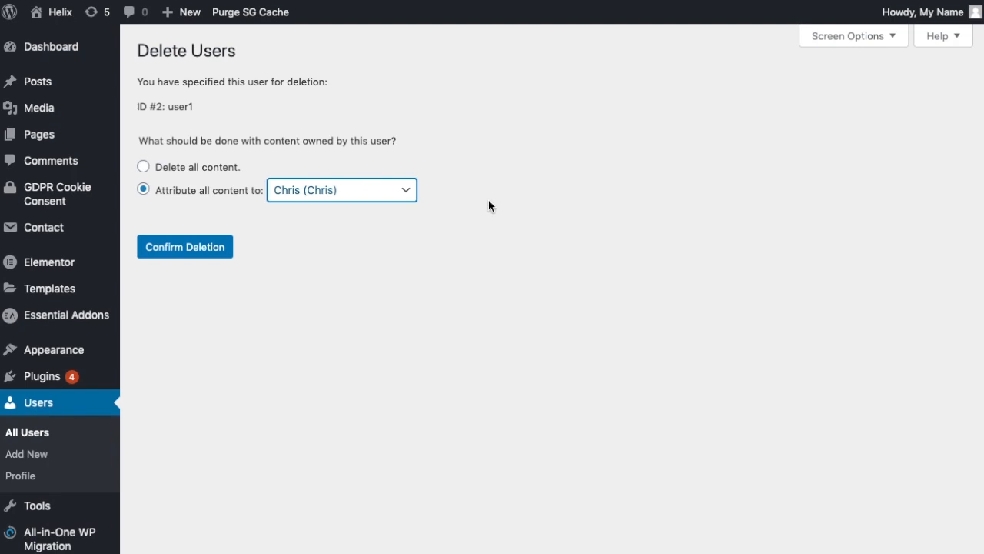
click(400, 191)
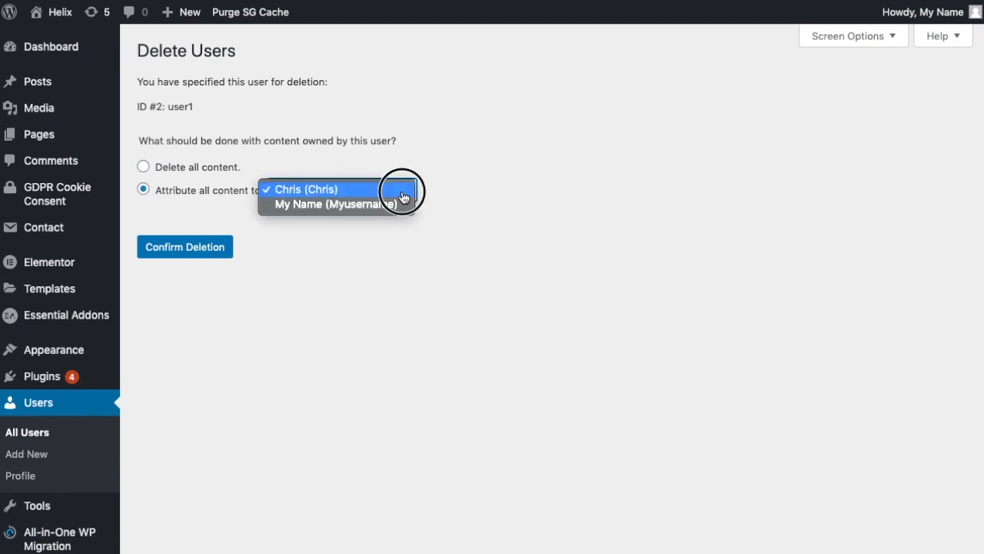
click(454, 193)
click(314, 194)
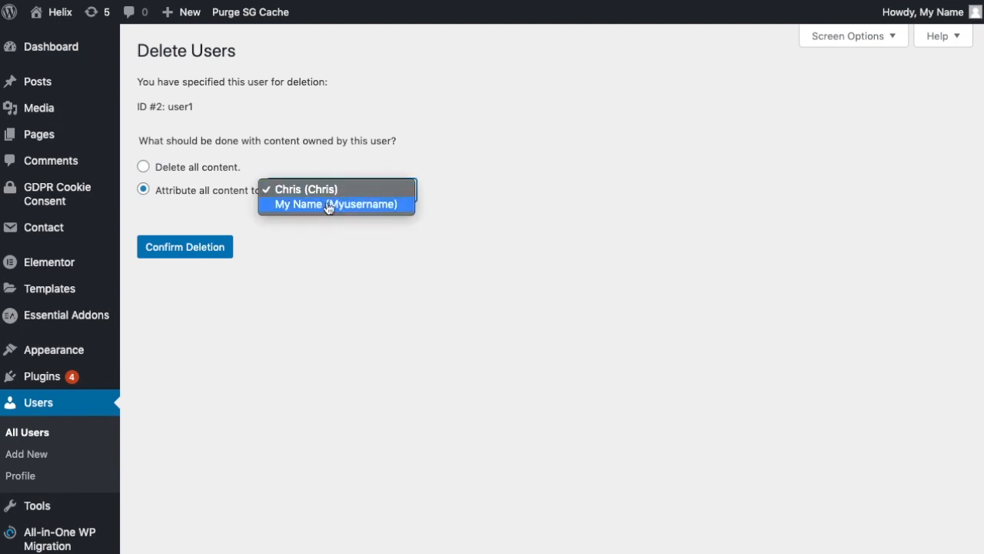
click(359, 215)
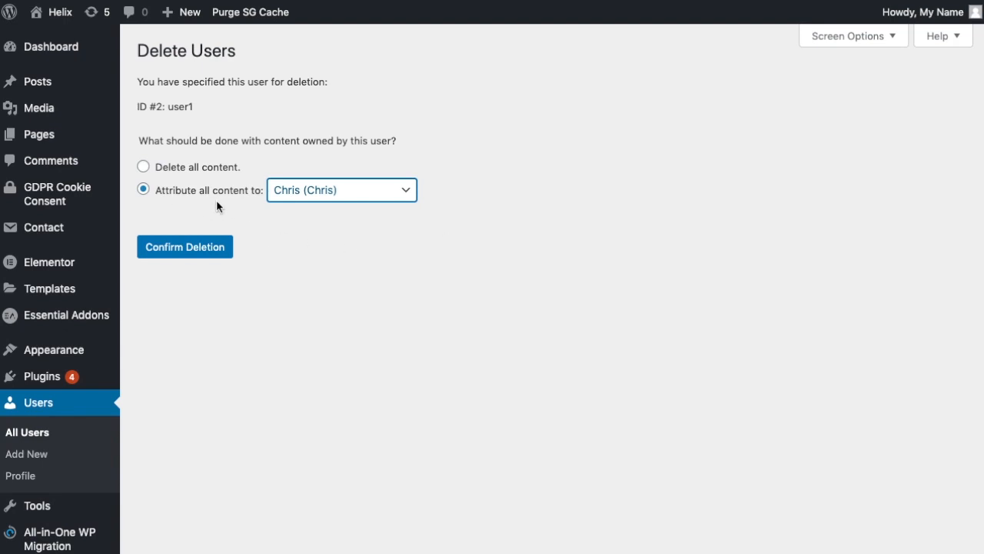
click(192, 249)
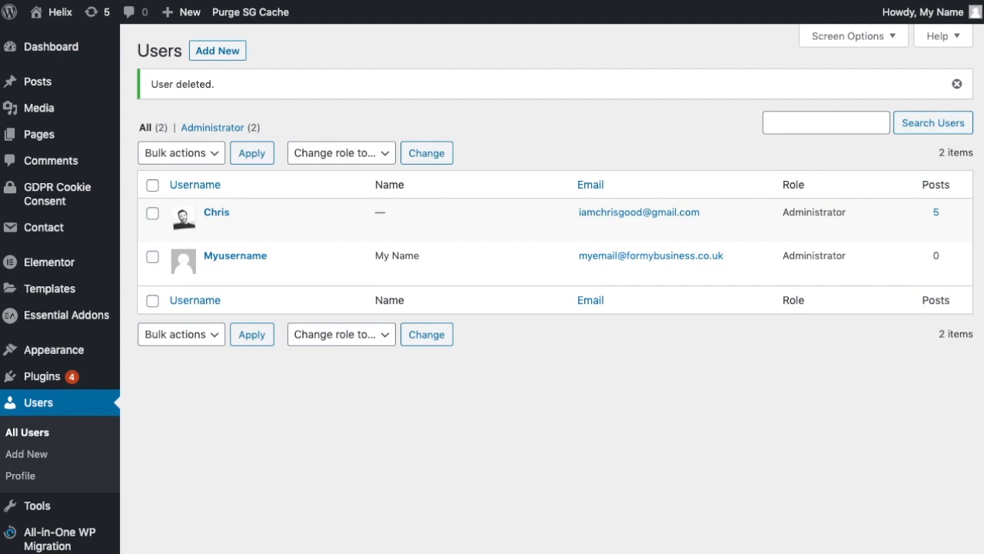
drag(983, 114, 147, 0)
click(547, 268)
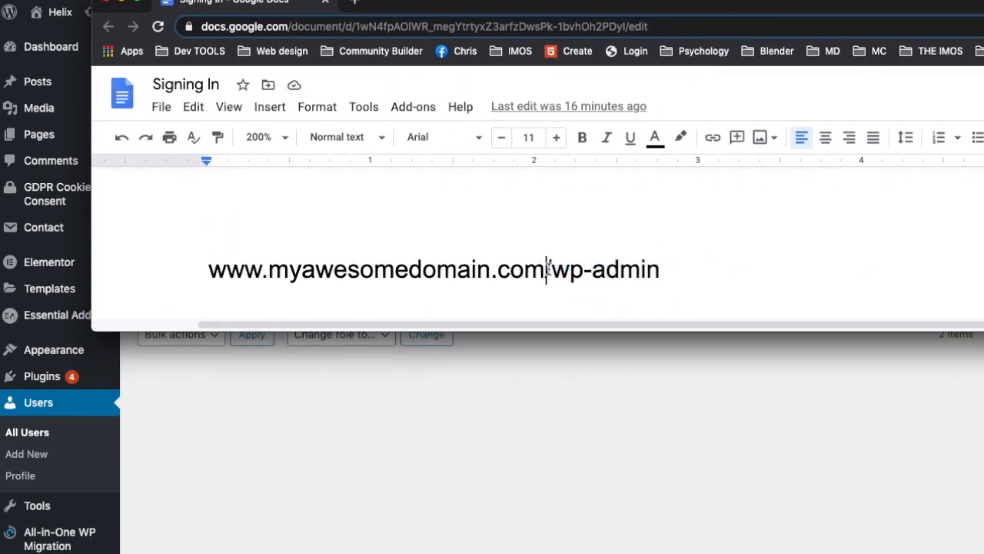
drag(547, 268, 672, 277)
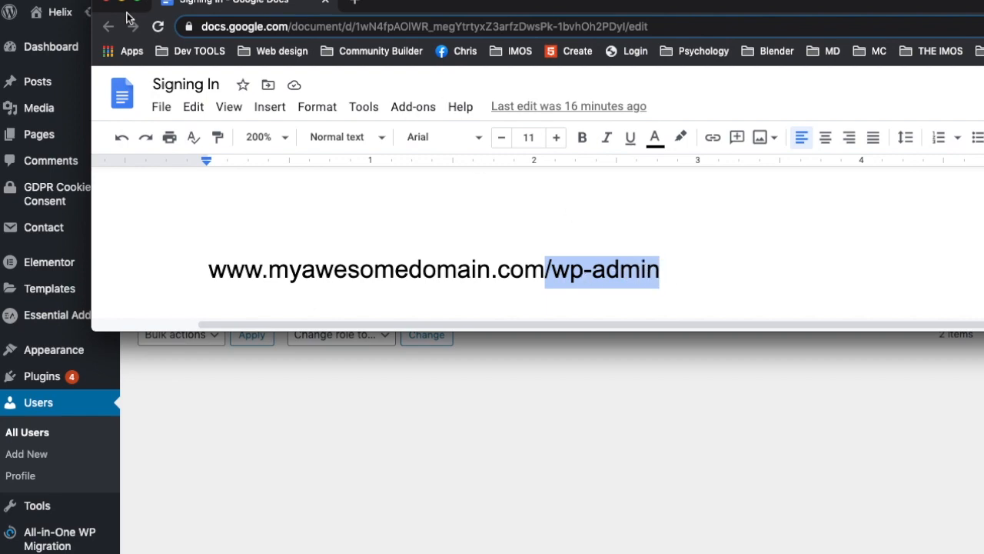
drag(258, 6, 813, 100)
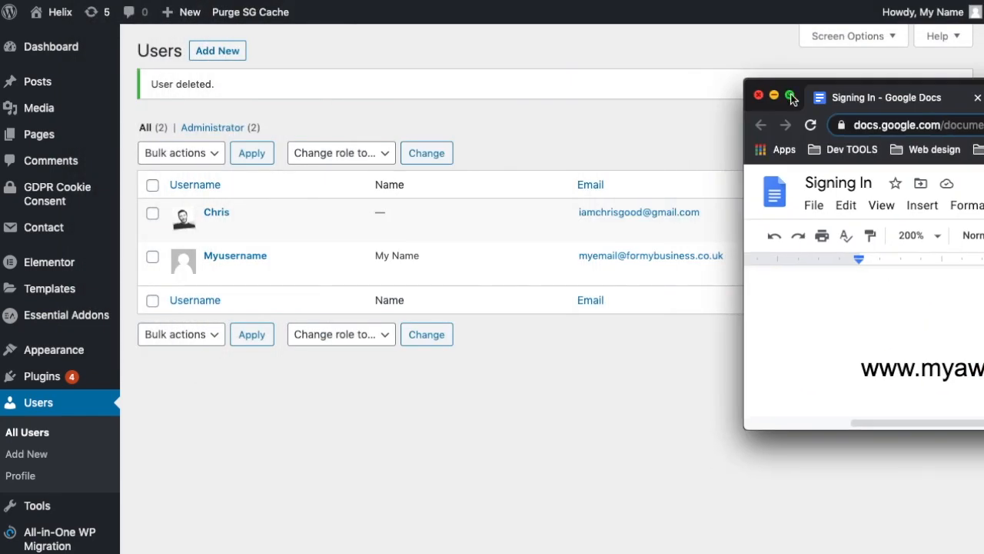
click(480, 302)
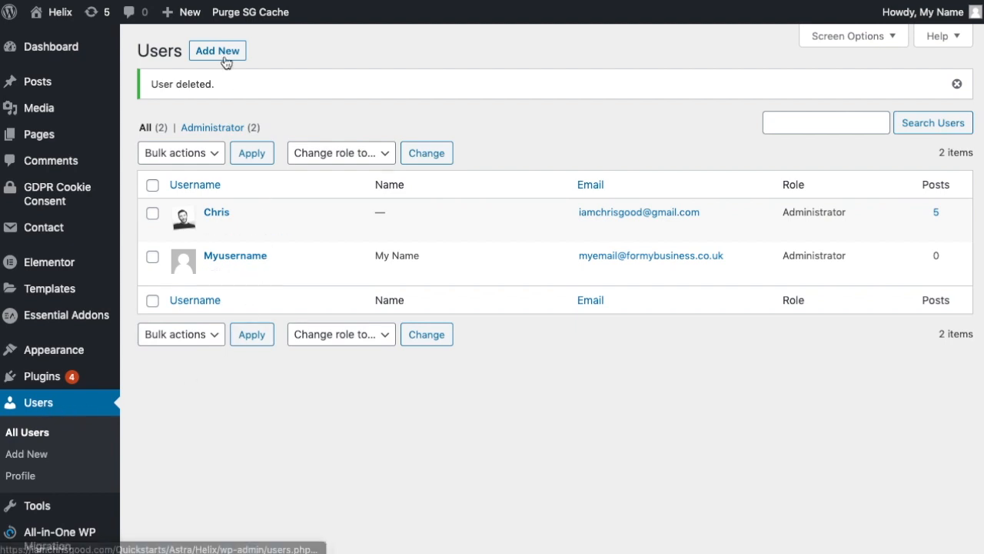
mouse_move(279, 231)
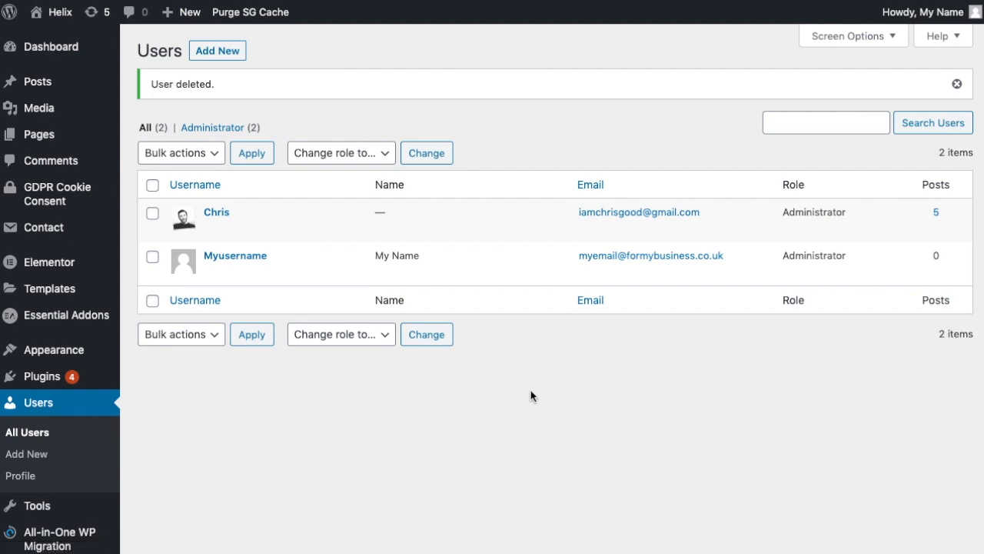
mouse_move(246, 230)
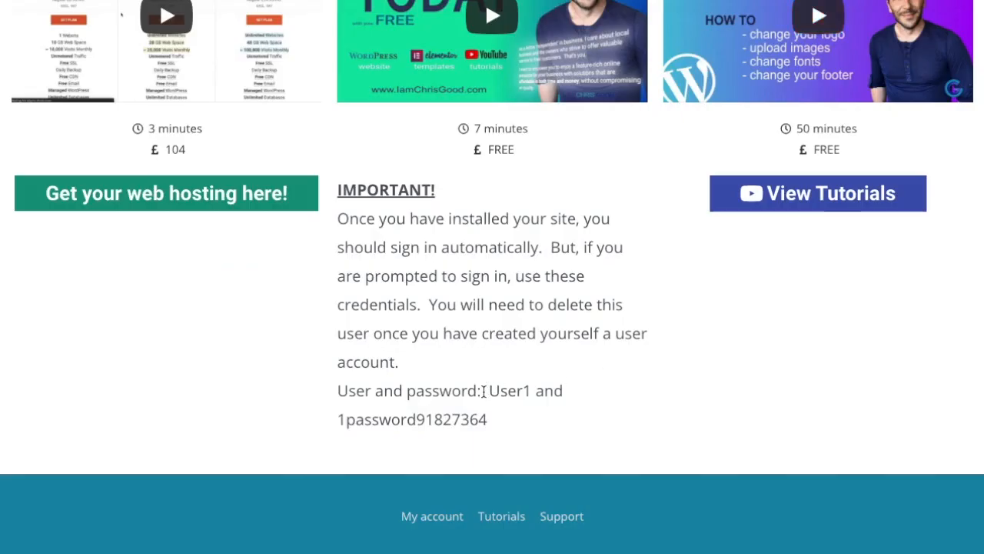
click(486, 391)
drag(486, 391, 488, 420)
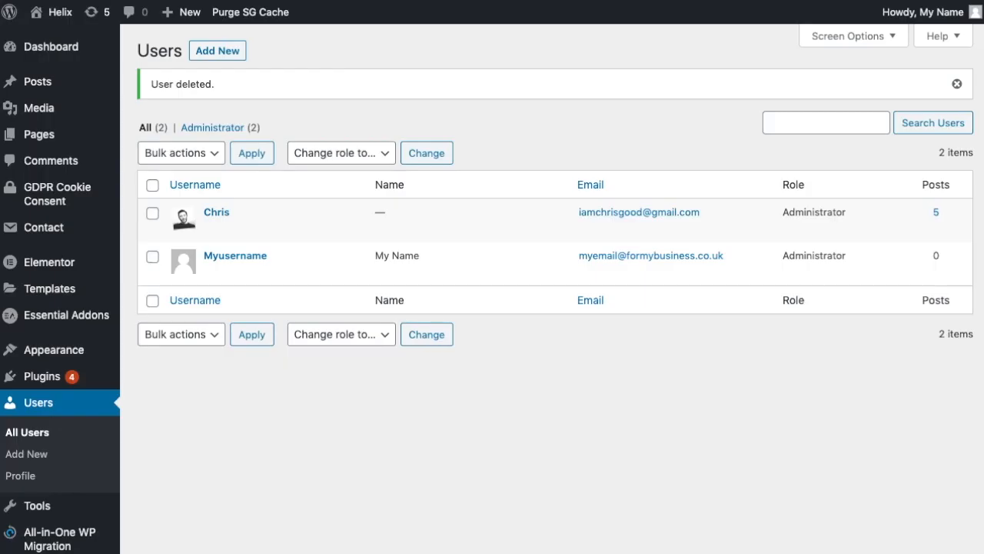